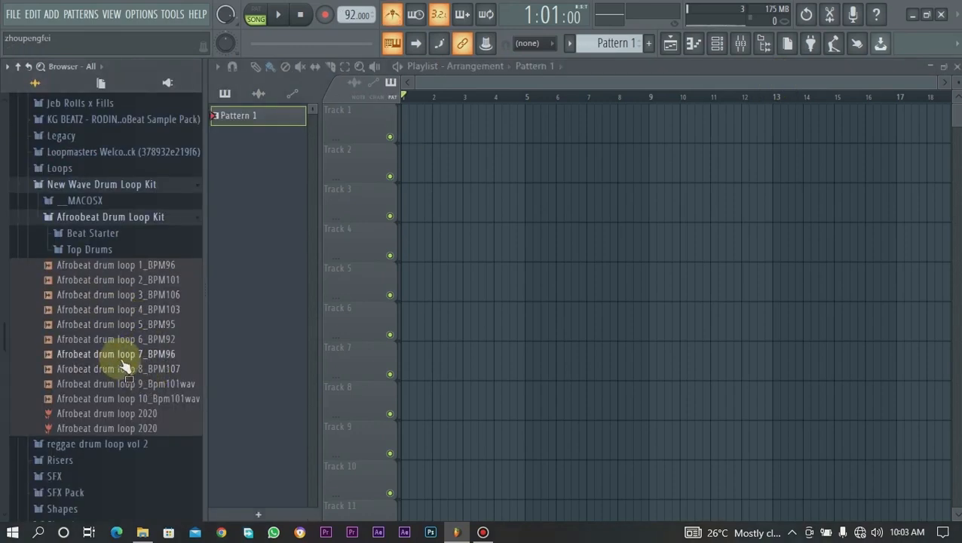
Preview Afrobeat drum loop 6_BPM92 and place it on Track 1 from bar 1.
left_click(110, 345)
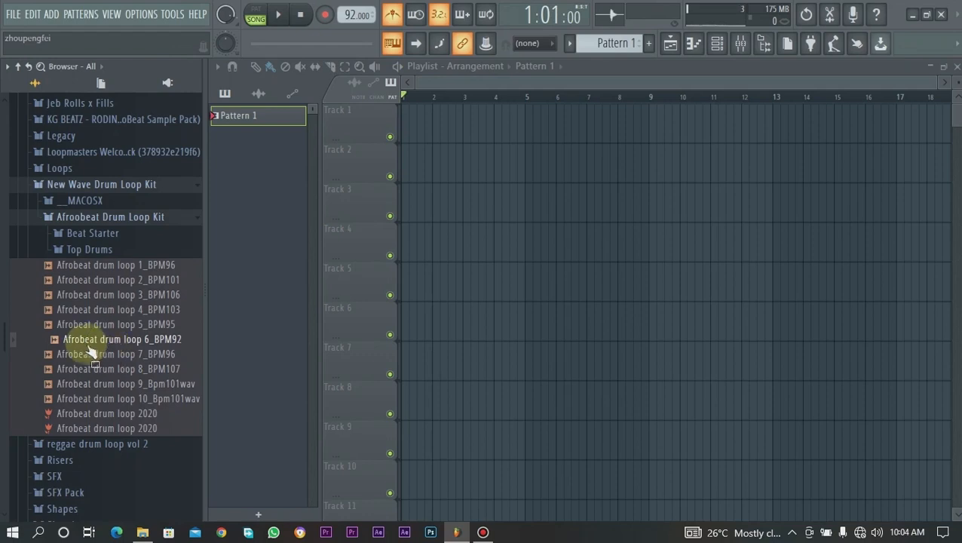
left_click_drag(90, 347, 414, 127)
left_click_drag(795, 83, 681, 79)
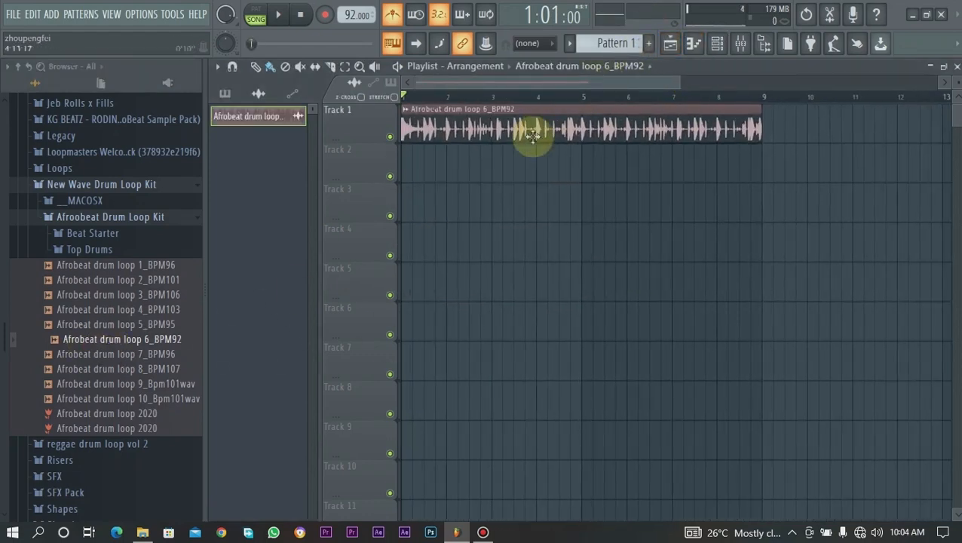
Draw the notes A5, C6 and E6 in the Electric Chorus Guitar piano roll and shift E6 earlier, right after C6.
left_click(516, 173)
key("F7")
key("space")
key("space")
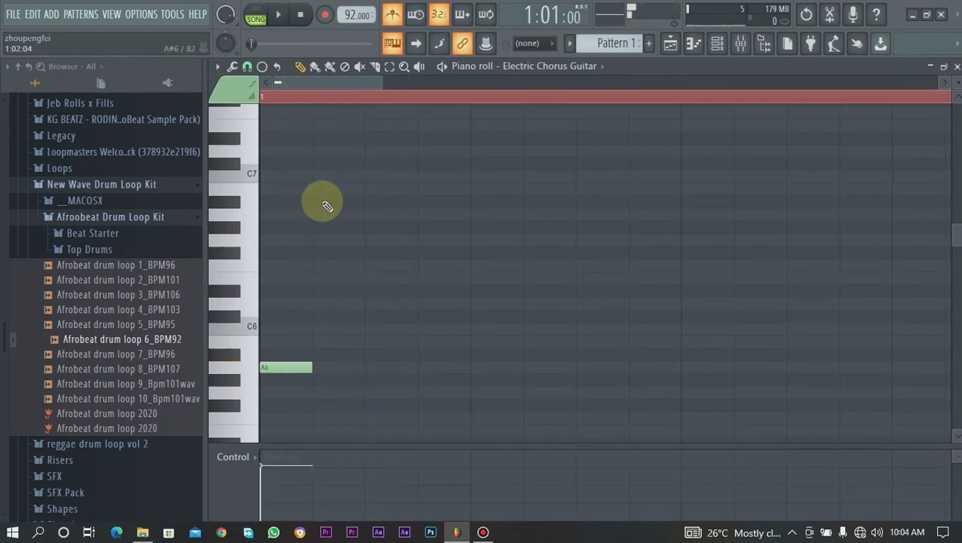
left_click_drag(381, 301, 374, 329)
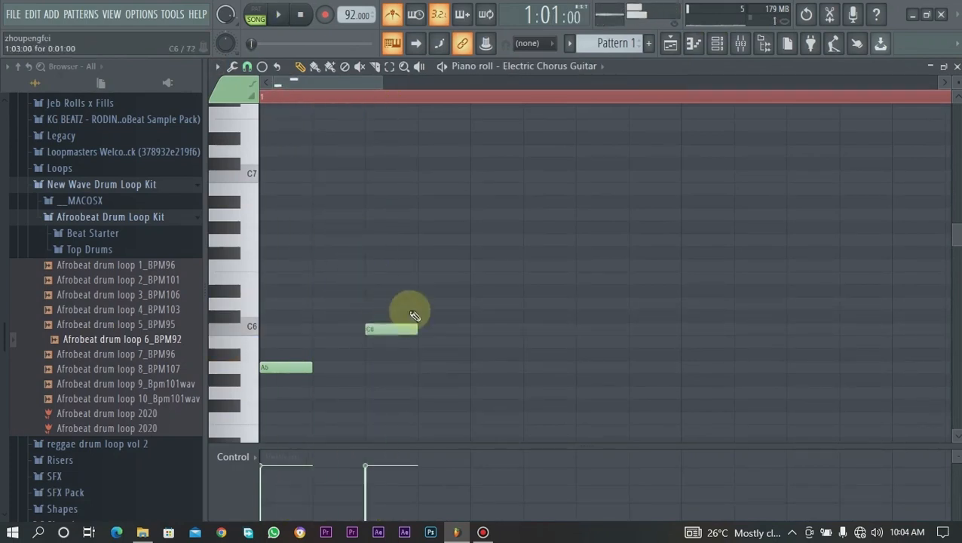
left_click(475, 278)
key("space")
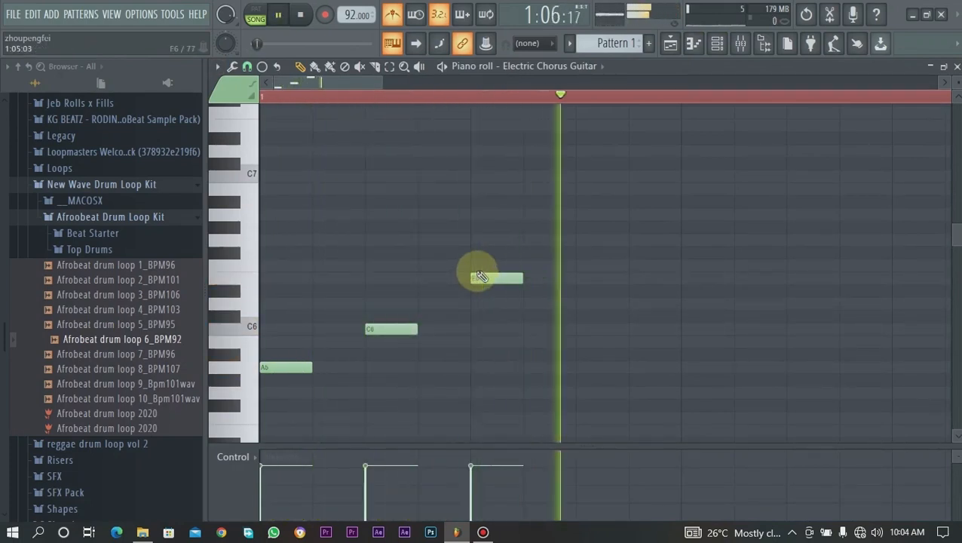
key("space")
left_click_drag(496, 277, 437, 279)
Play back the two-bar guitar melody in the piano roll to check it.
key("space")
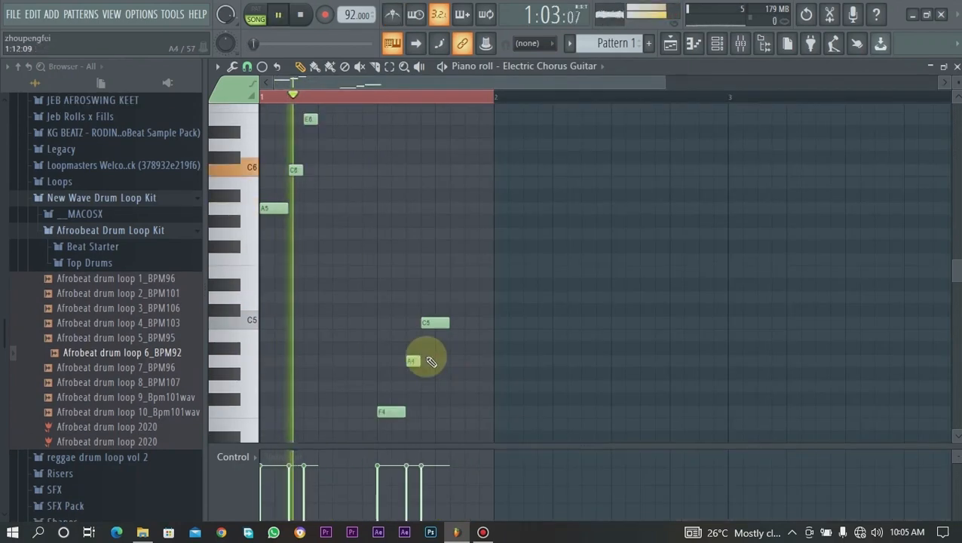
key("space")
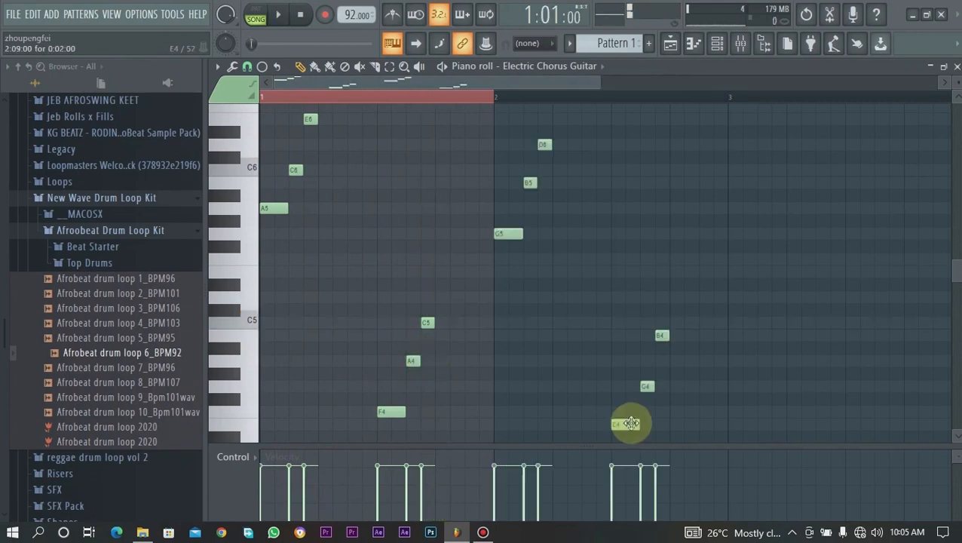
key("space")
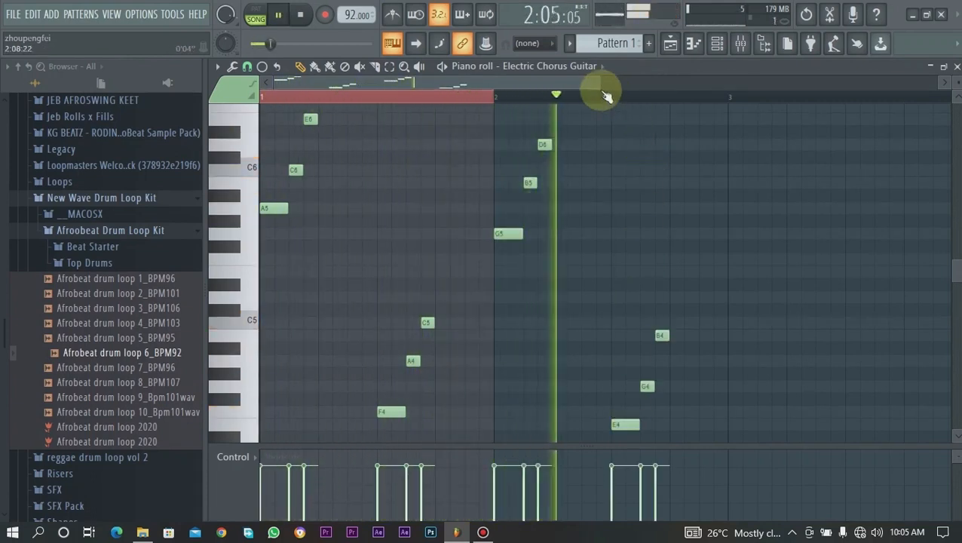
left_click_drag(601, 86, 641, 86)
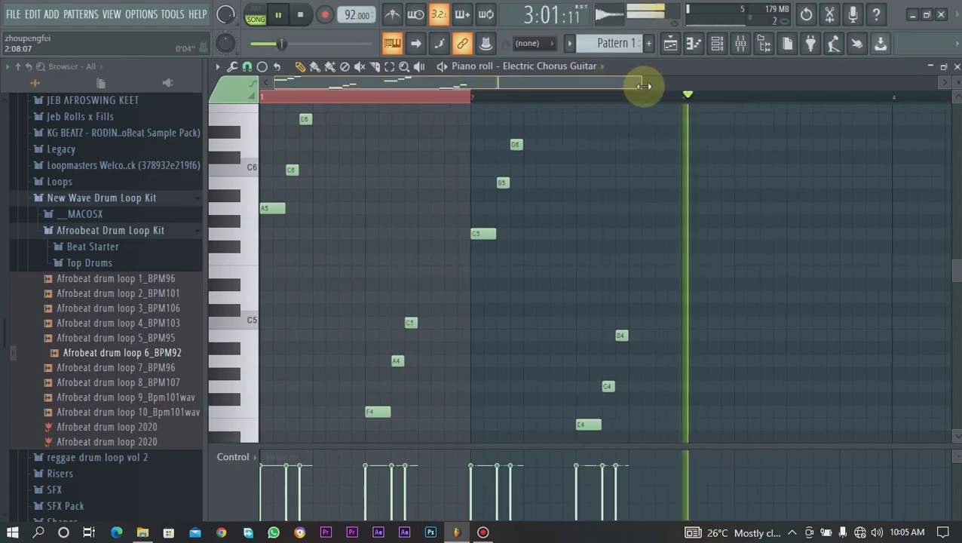
key("space")
Set the snap to Line, repeat Pattern 1 along Track 2 to bar 9 under the drum loop, and play the arrangement.
left_click(671, 44)
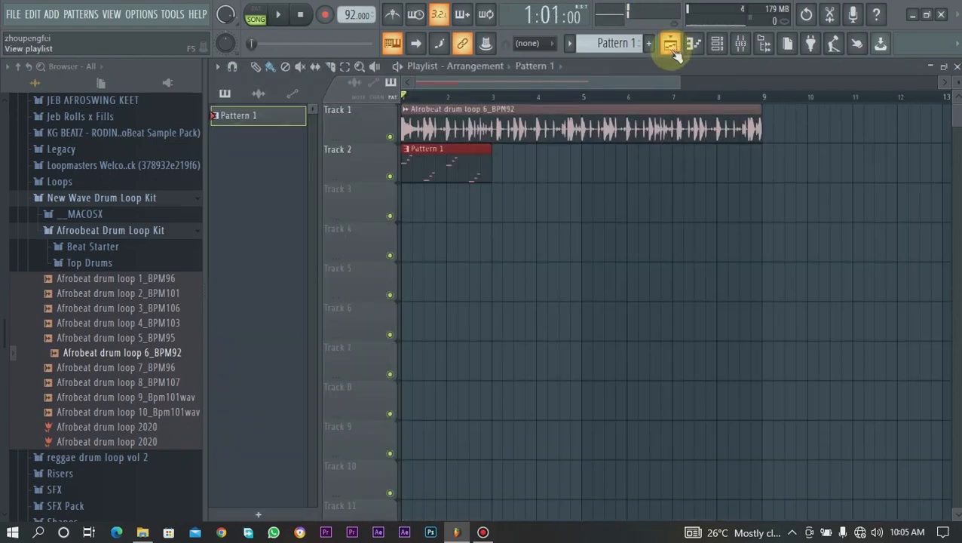
left_click(498, 169)
right_click(531, 168)
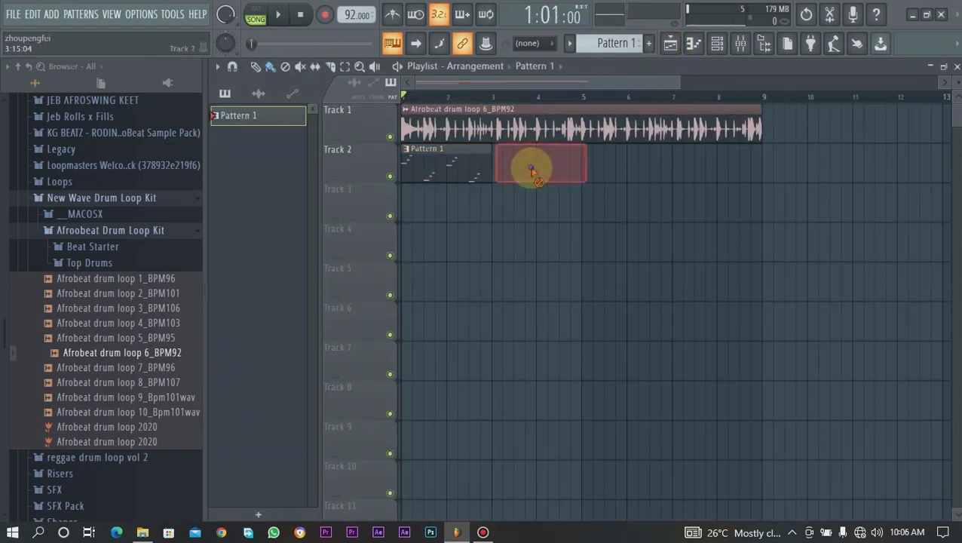
scroll(523, 43, "up", 2)
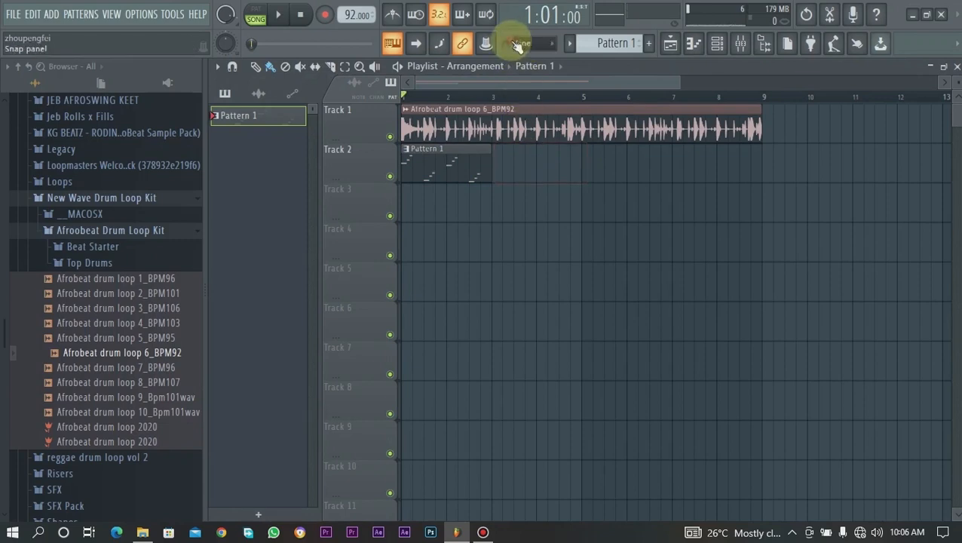
left_click(500, 167)
mouse_move(502, 166)
left_mouse_down()
mouse_move(679, 165)
mouse_move(592, 224)
left_mouse_up()
key("space")
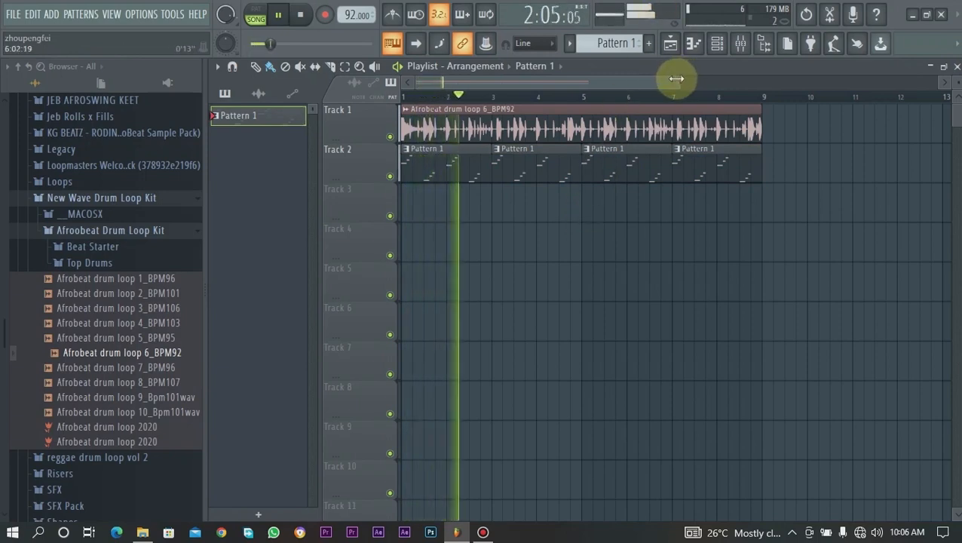
key("space")
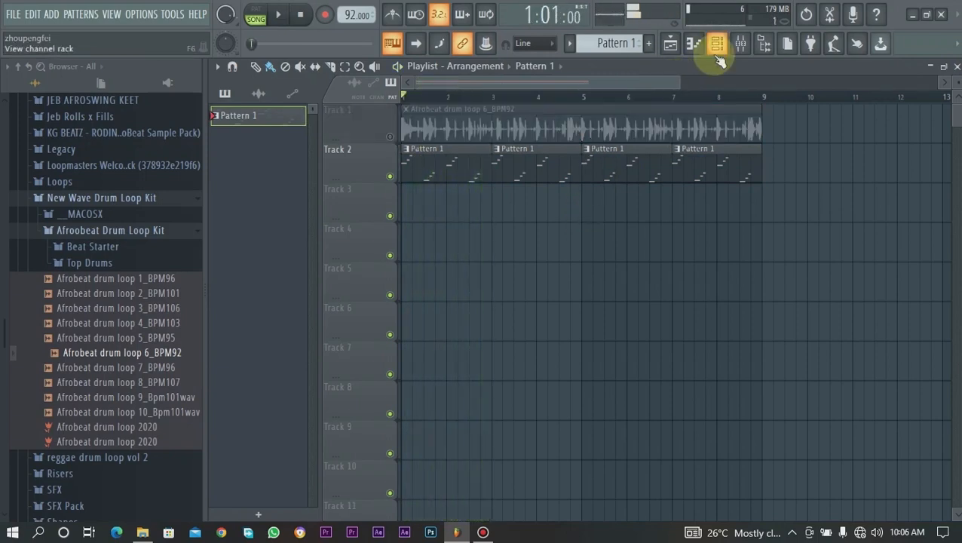
Switch the guitar channel's FLEX sound to the Electric Funk Guitar preset by randomizing presets, and audition it with the melody.
left_click(717, 50)
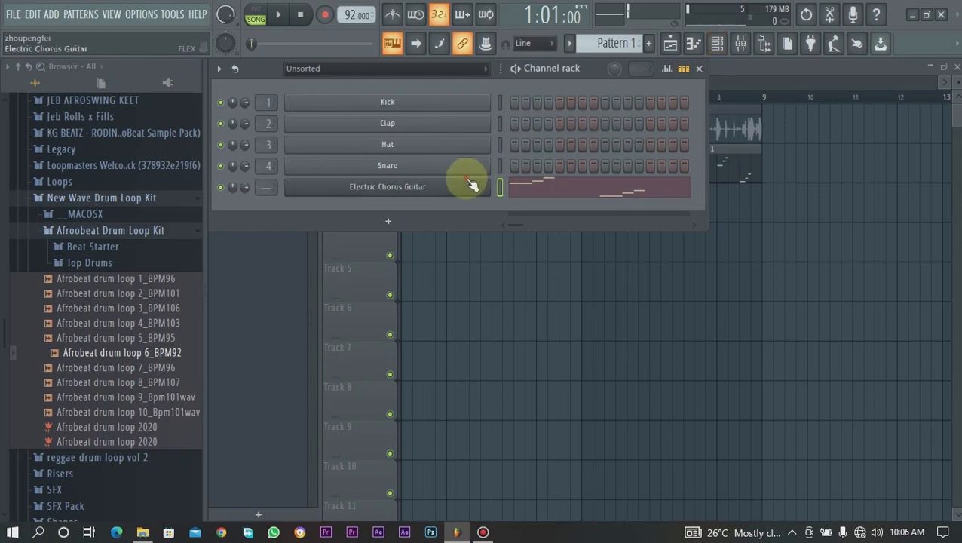
left_click(468, 181)
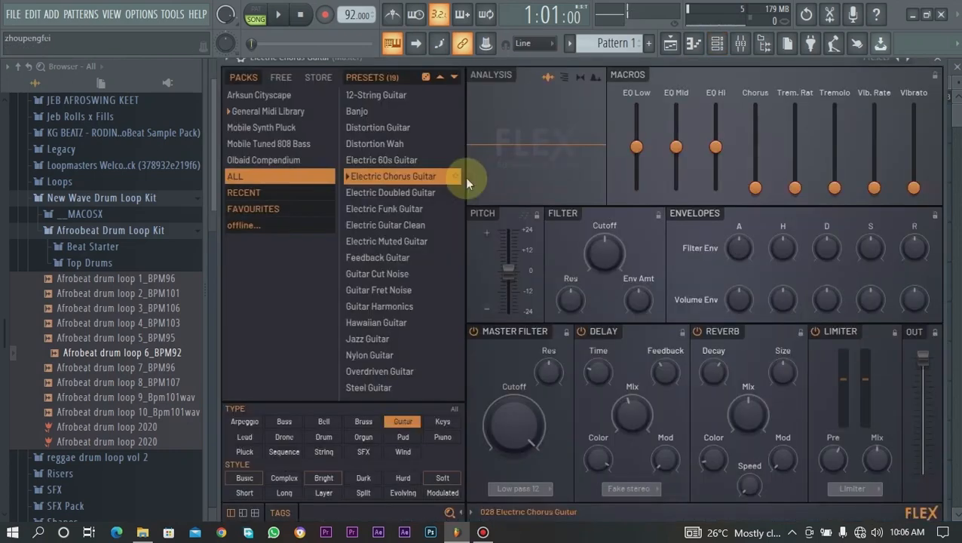
left_click(427, 78)
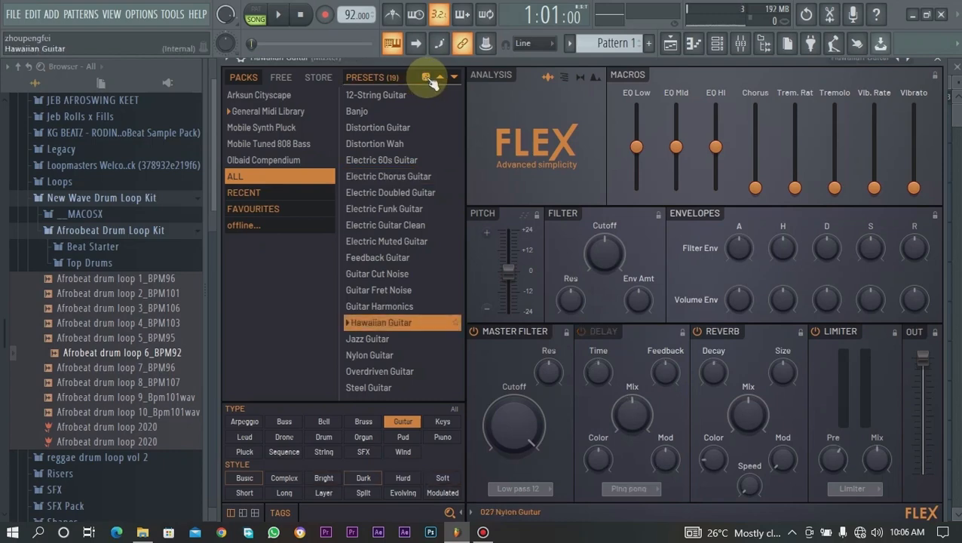
left_click(427, 77)
key("space")
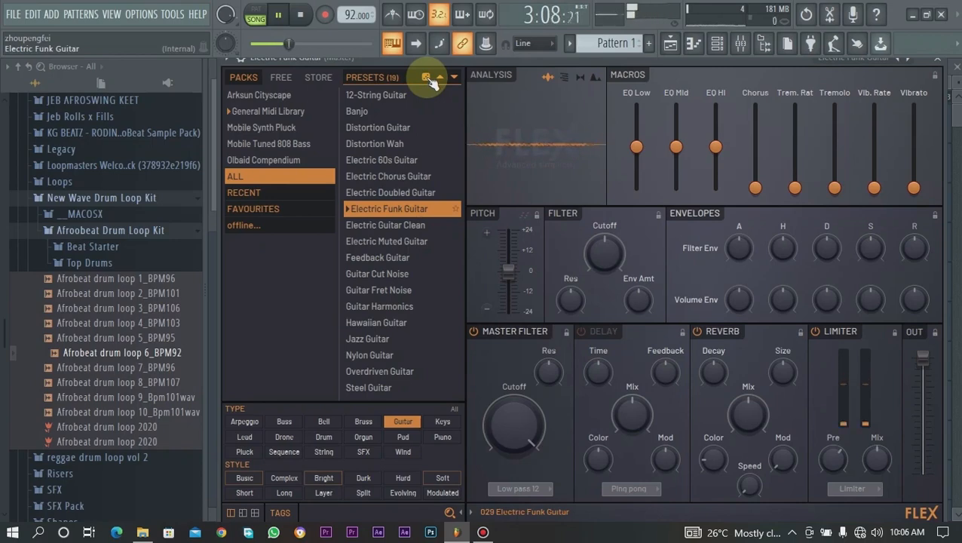
key("space")
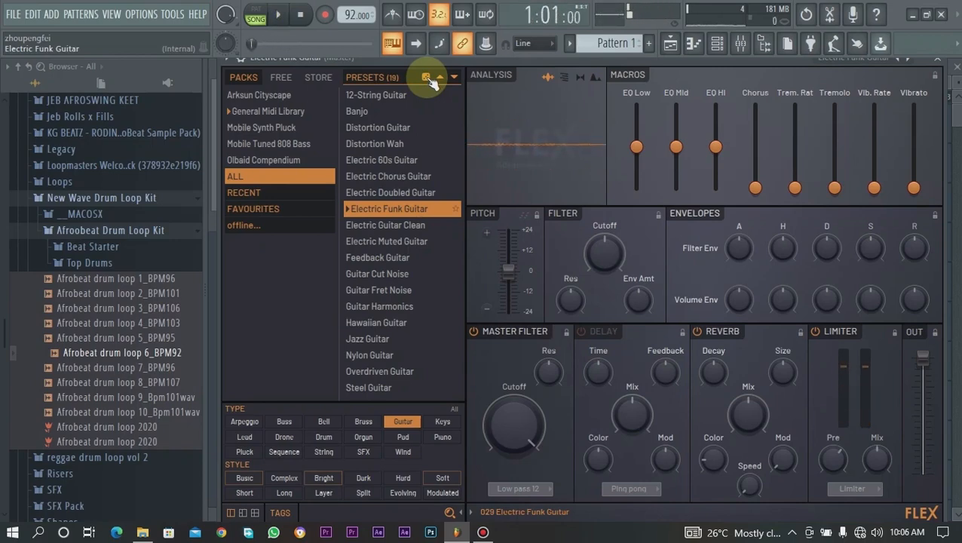
Unmute the drum loop on Track 1 and collapse the New Wave Drum Loop Kit folder.
left_click(673, 45)
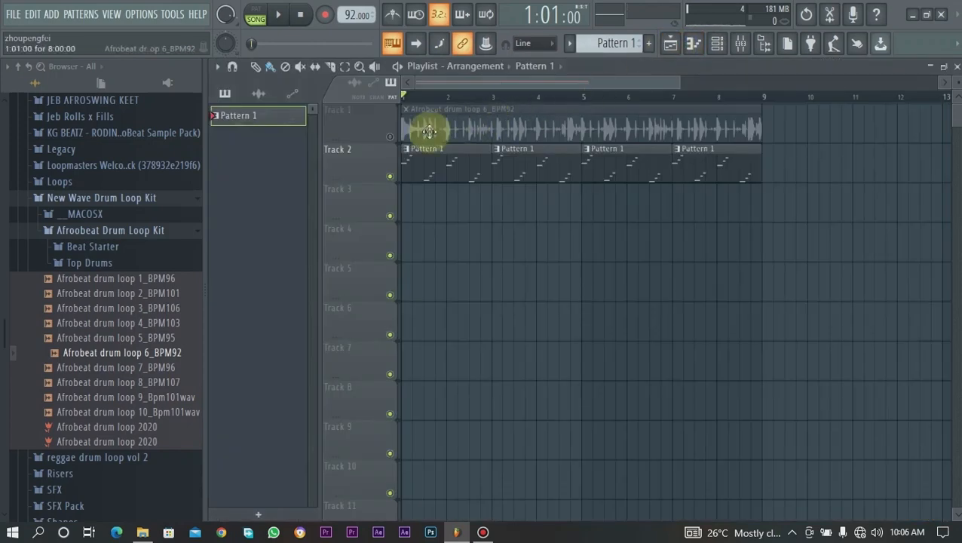
left_click(390, 138)
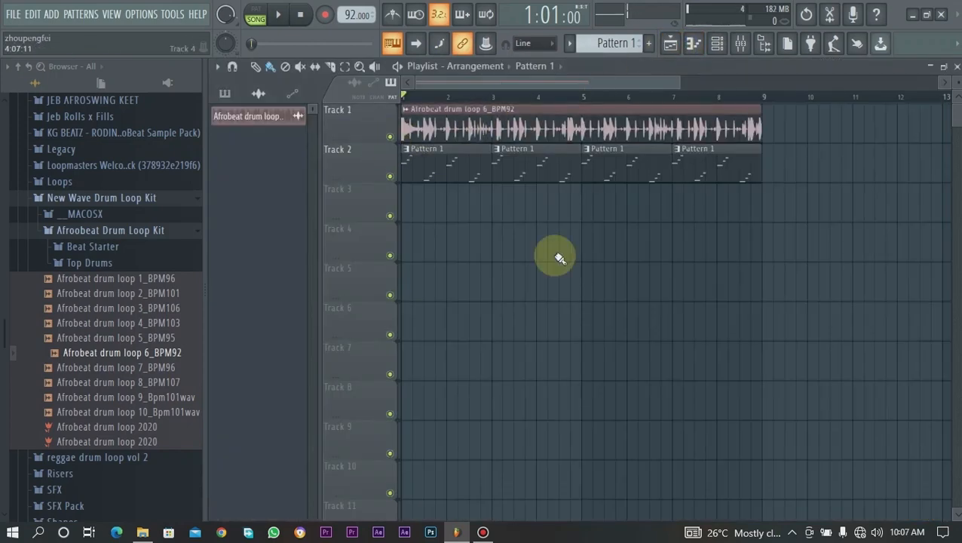
left_click(189, 200)
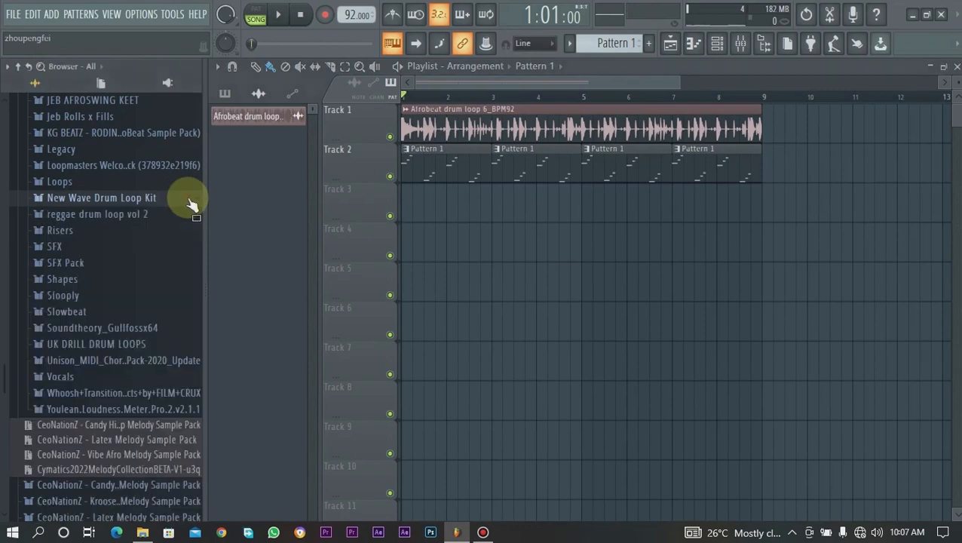
Add a Morphine synthesizer channel to the channel rack.
left_click(718, 43)
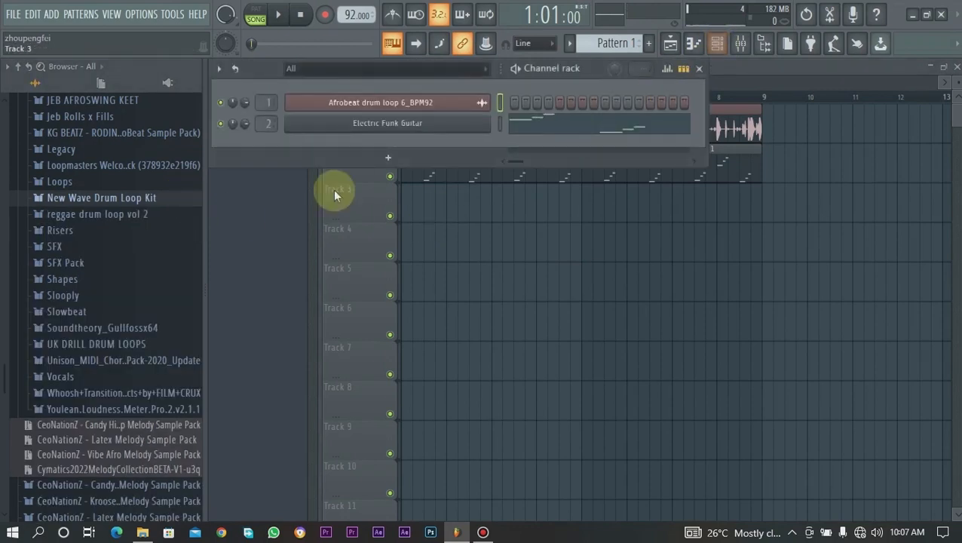
left_click(387, 160)
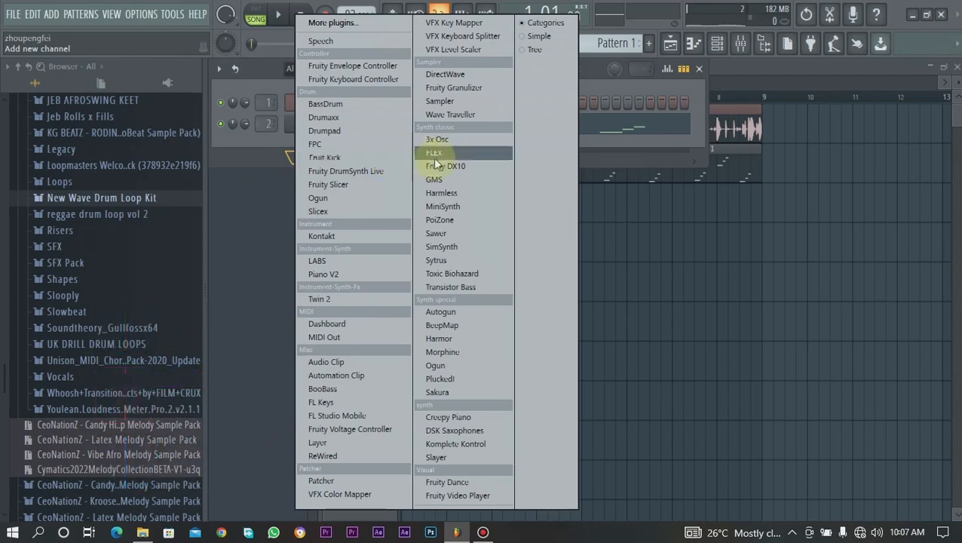
left_click(451, 351)
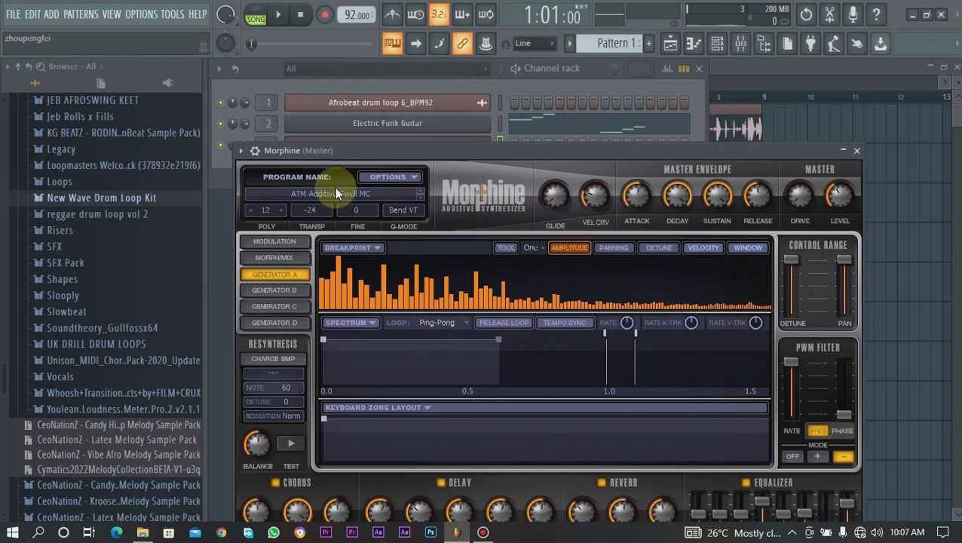
Load the KBD Soft FM Keys NUC preset from Morphine's Keyboards bank and close the plugin and channel rack.
left_click(340, 193)
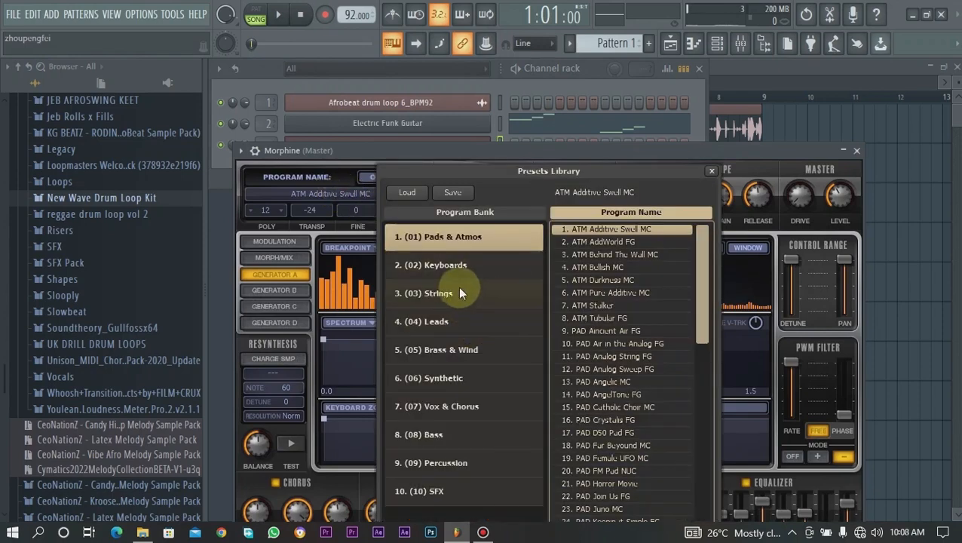
left_click(434, 266)
left_click_drag(695, 293, 710, 462)
left_click(639, 446)
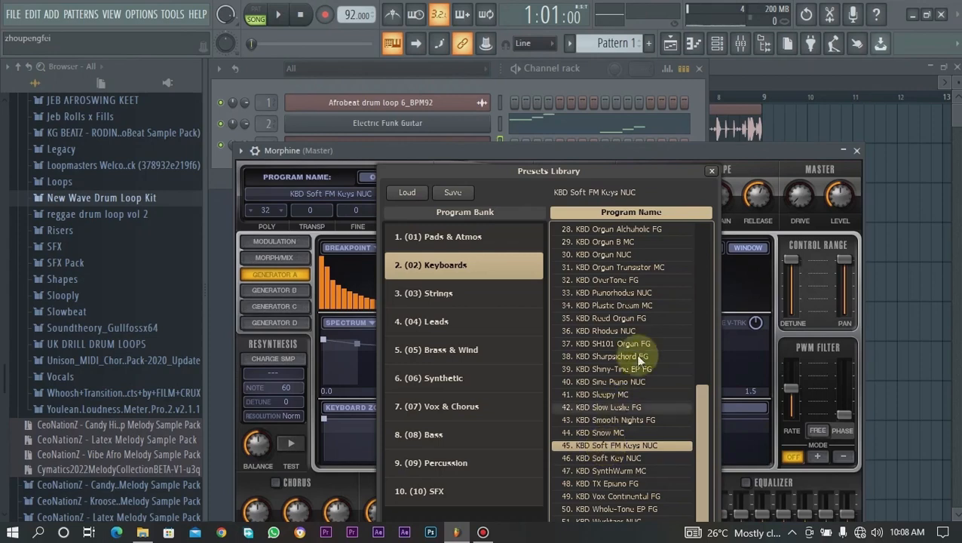
left_click(709, 172)
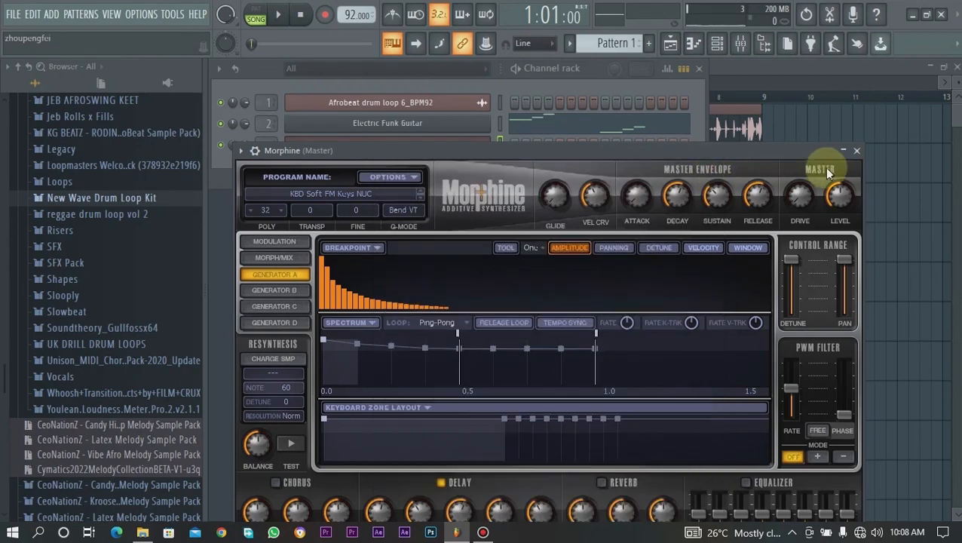
left_click(857, 150)
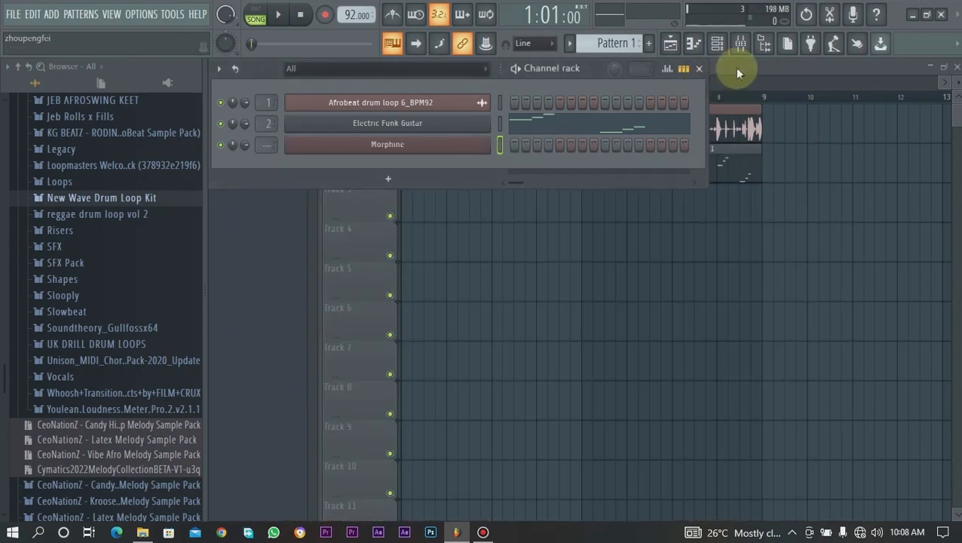
left_click(699, 68)
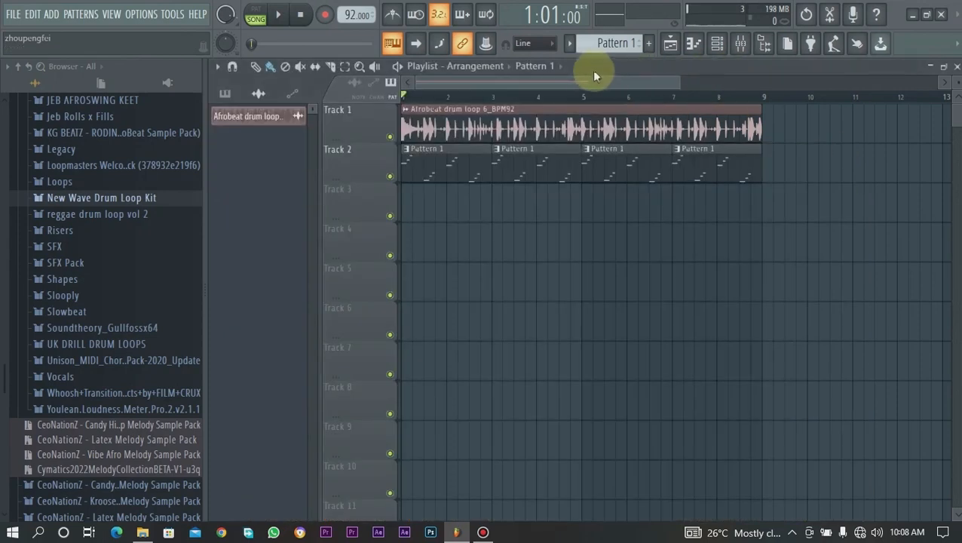
Create a new pattern named Pattern 2 for the Morphine part.
left_click(648, 44)
left_click(676, 66)
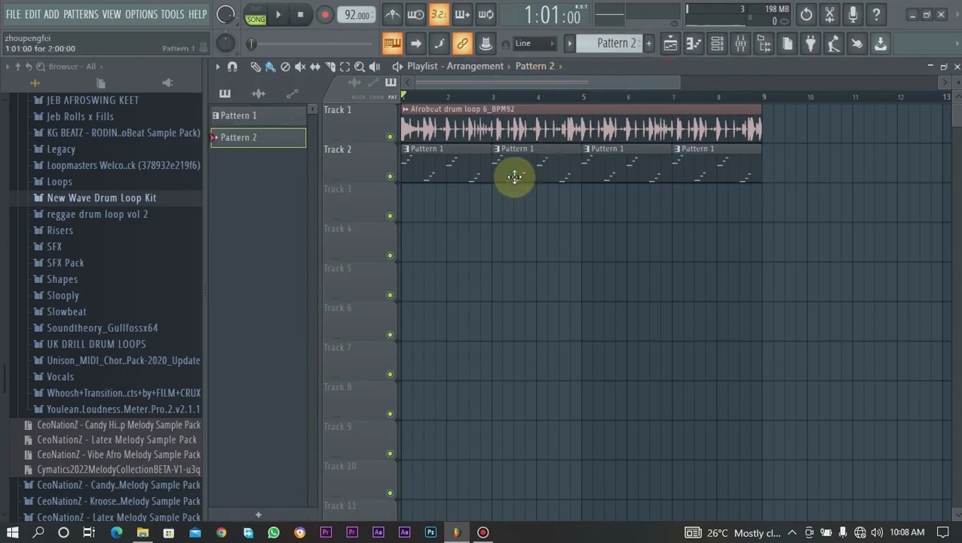
left_click(458, 204)
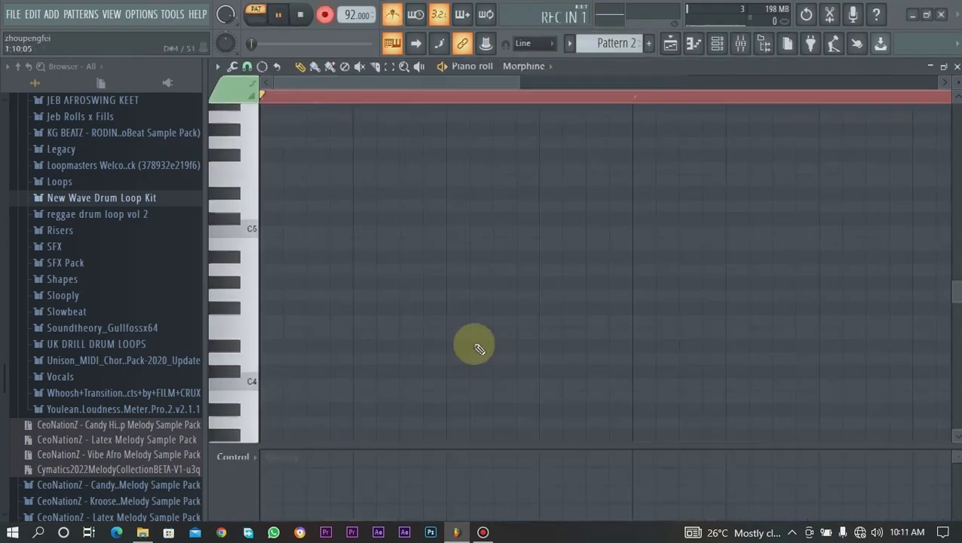
Record the Morphine chords A4-C5-E5, F4-A4-C5, G4-B4-D5 and E4-G4-B4 live into Pattern 2, two chords per bar.
key("n")
key("q")
key("e")
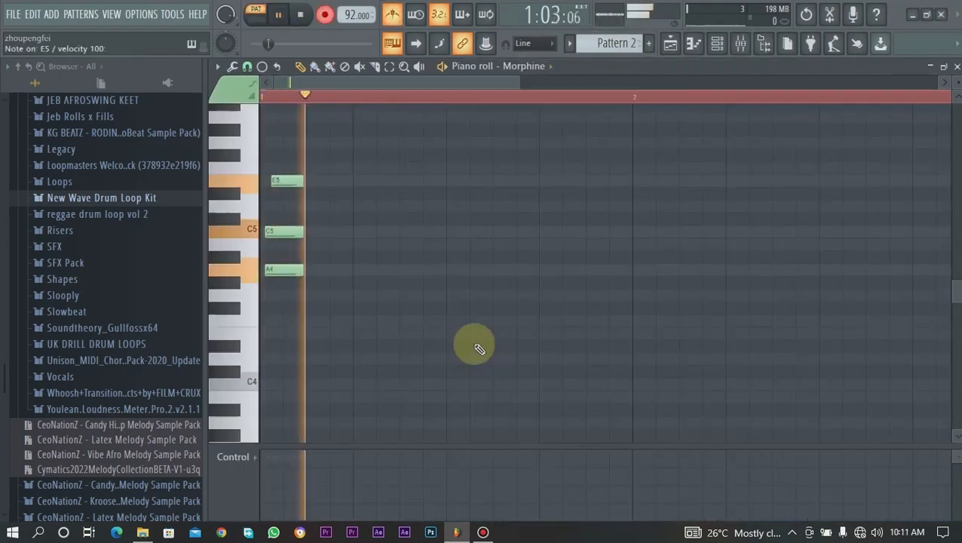
key("v")
key("n")
key("q")
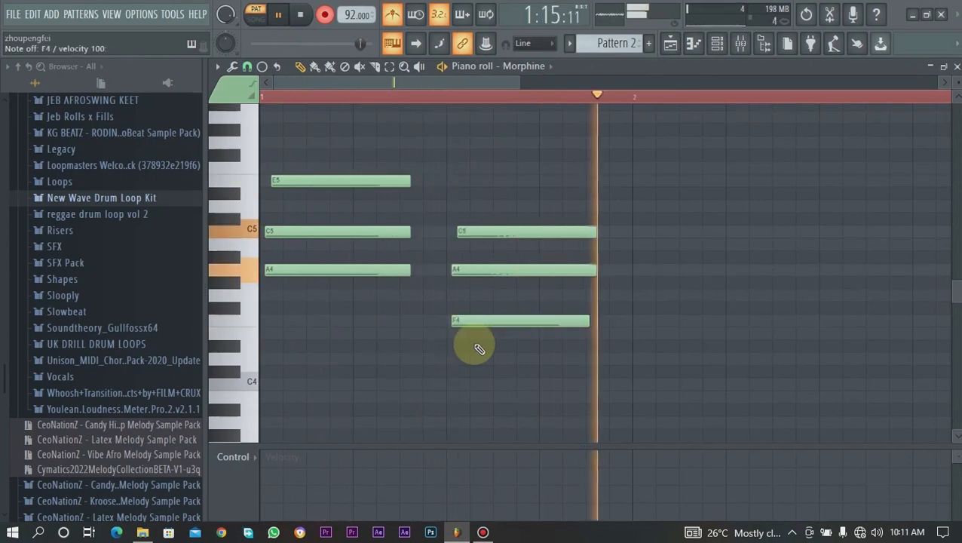
key("b")
key("m")
key("w")
key("c")
key("b")
key("m")
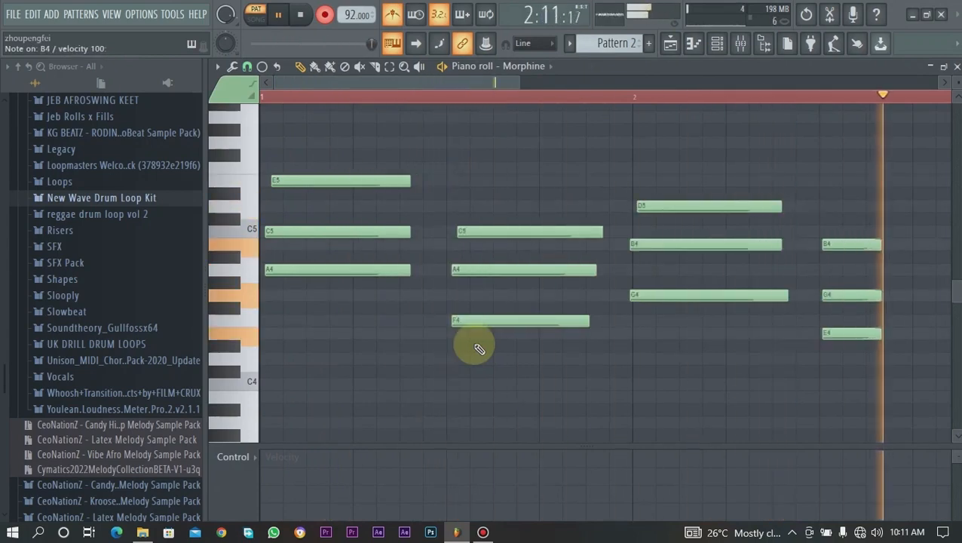
Stop recording, select all Morphine notes and randomize their pan to about 16%, their velocity and their release to about 35%.
key("space")
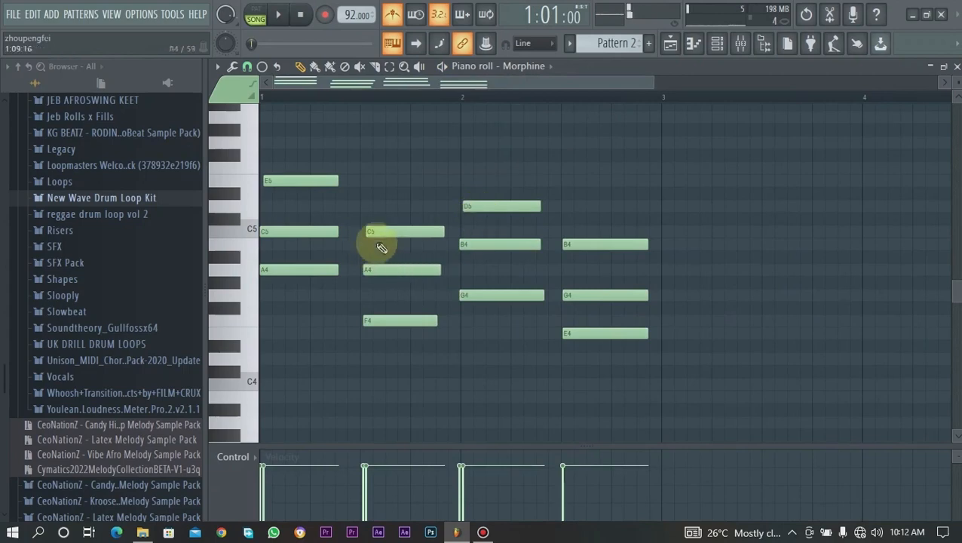
key("ctrl+a")
key("alt+r")
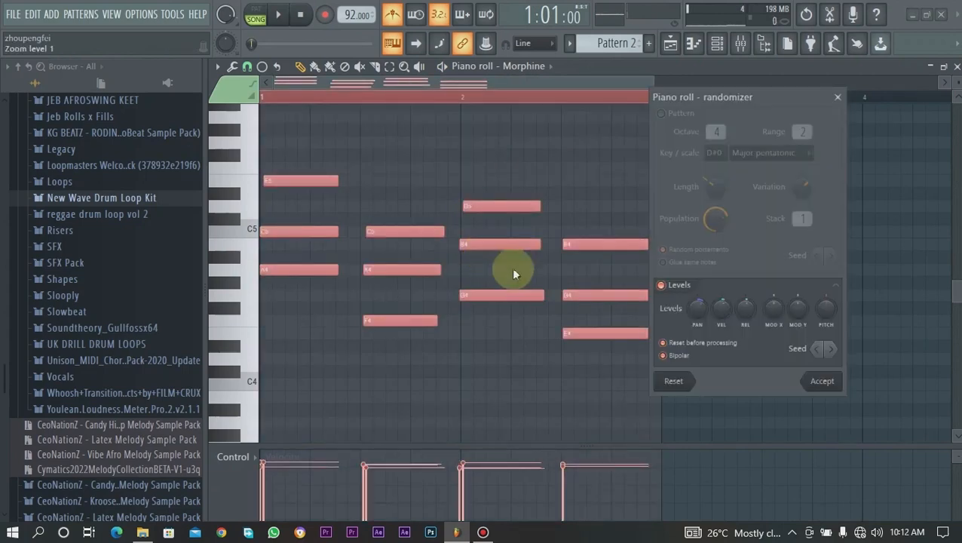
left_click_drag(722, 307, 745, 305)
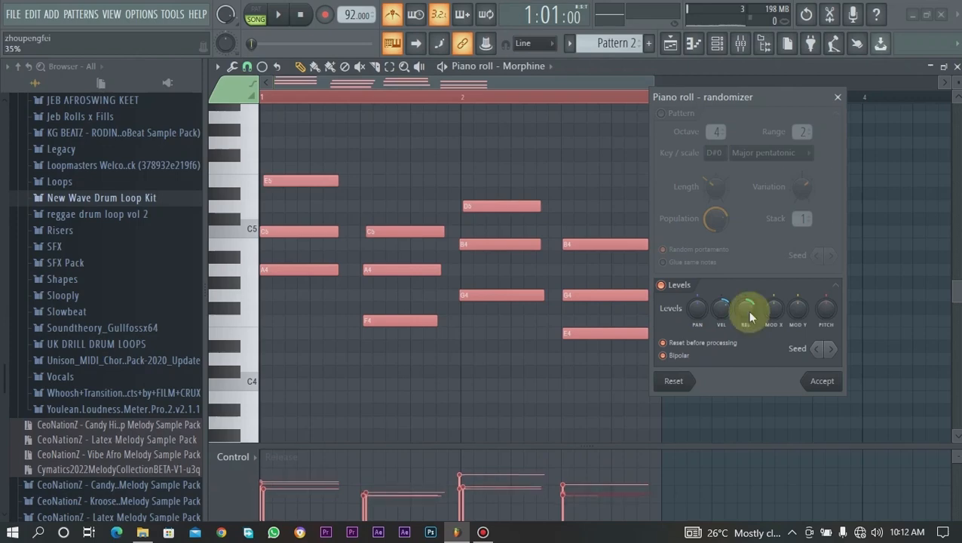
left_click(830, 349)
left_click(699, 310)
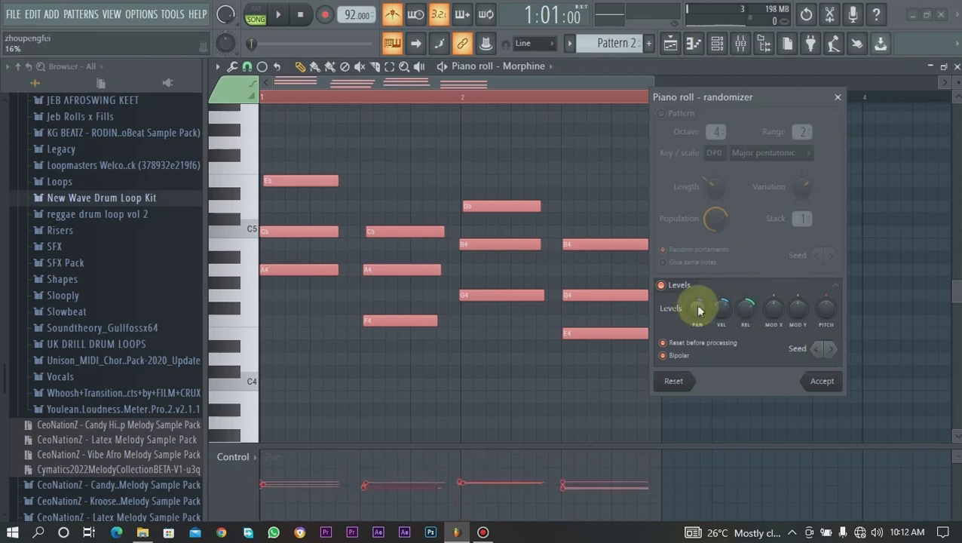
left_click(820, 349)
left_click(822, 379)
Place four Pattern 2 clips on Track 3 up to bar 9 of the playlist and play back the arrangement.
left_click(443, 67)
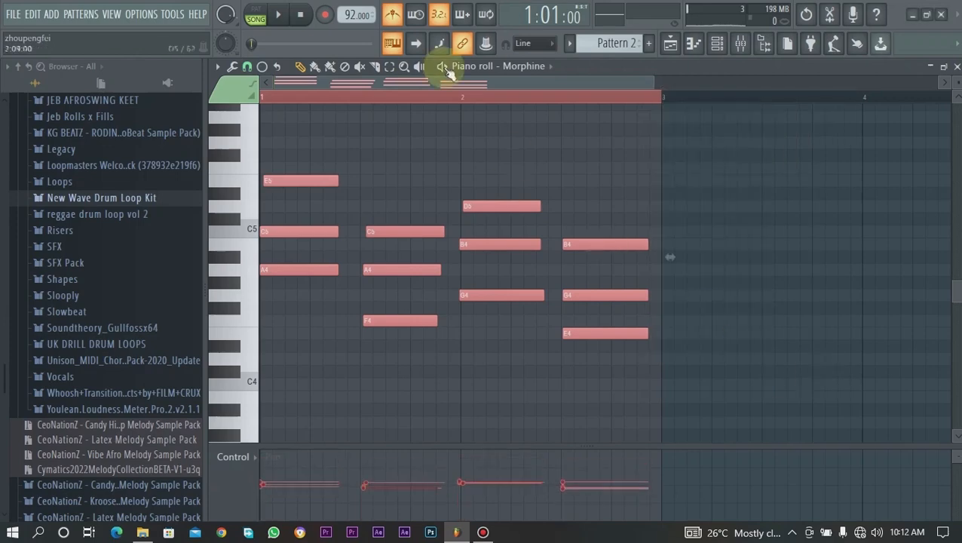
key("F5")
left_click(276, 14)
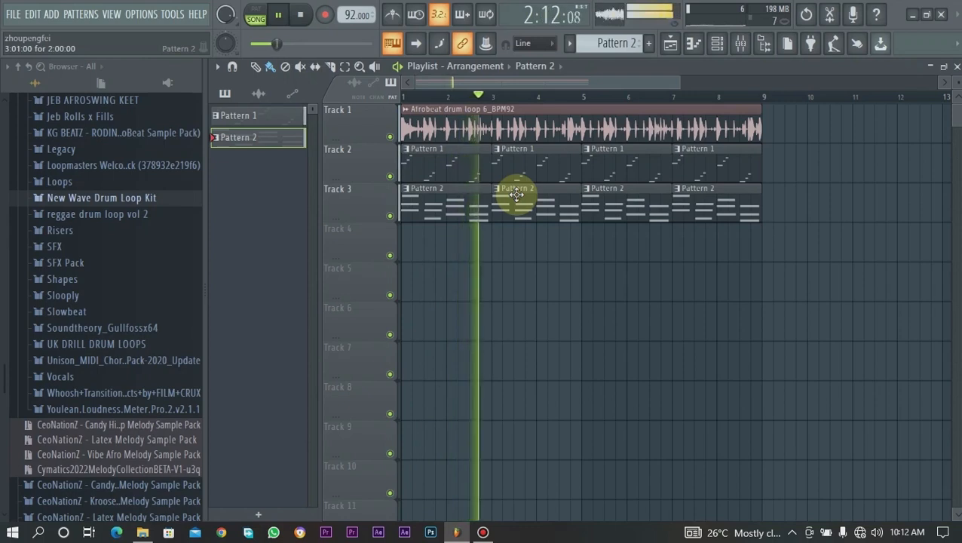
key("space")
Mute the drum loop track and add a second Morphine synthesizer channel to the channel rack.
left_click(389, 137)
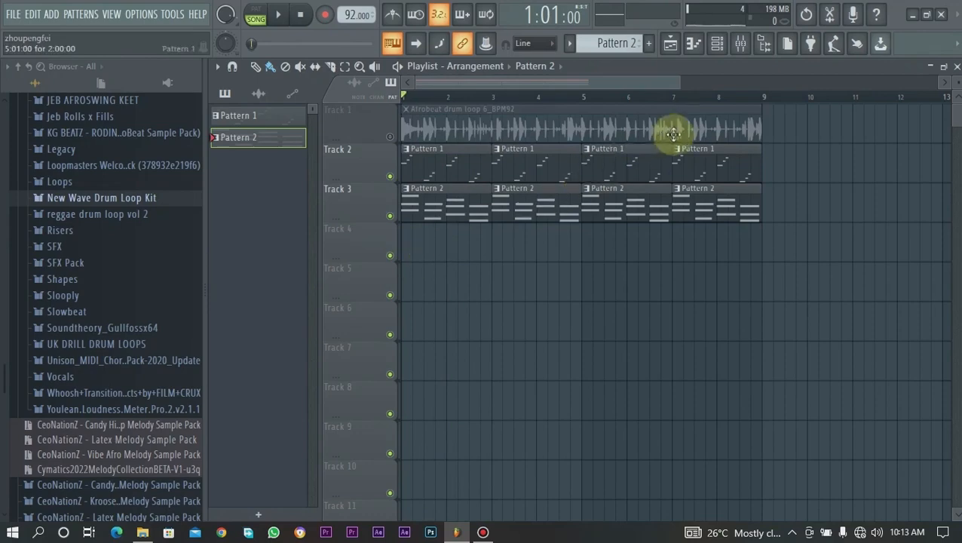
left_click(718, 43)
left_click(382, 179)
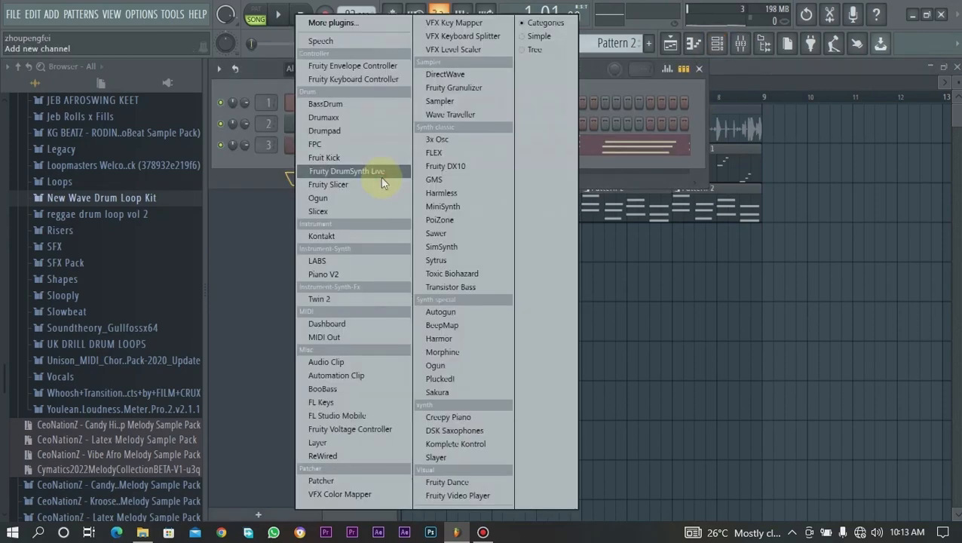
left_click(445, 352)
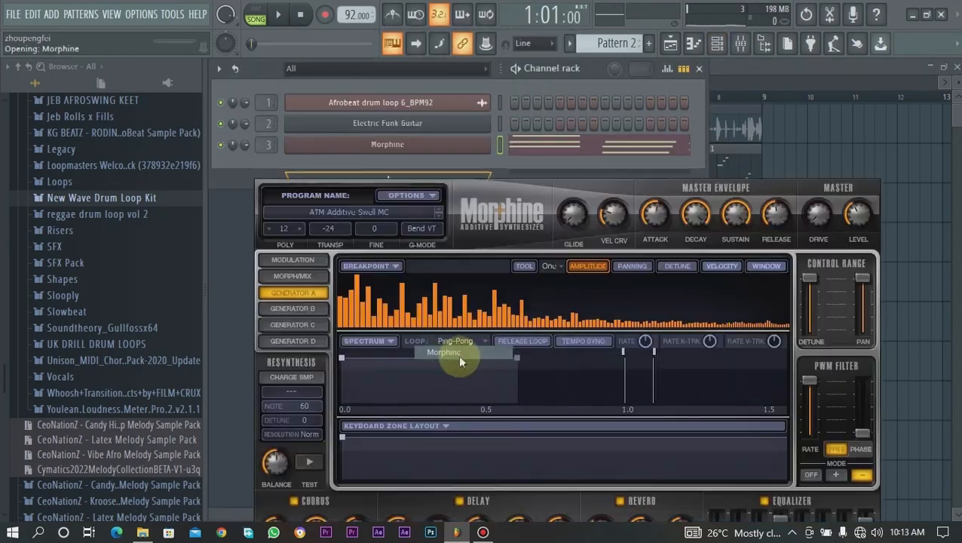
Load the BAS B3 Bass FG preset from the second Morphine's Bass bank and close the presets library.
left_click(353, 209)
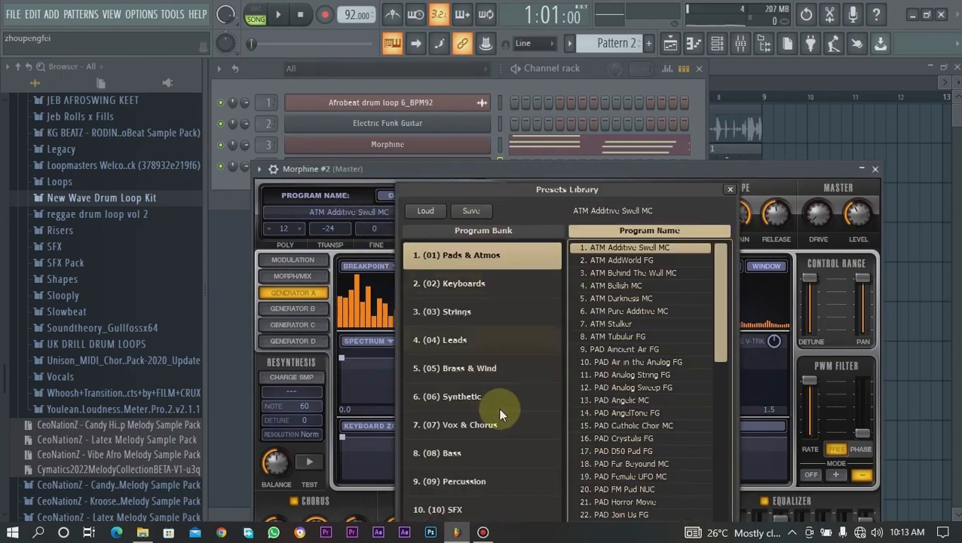
left_click(482, 453)
left_click(624, 261)
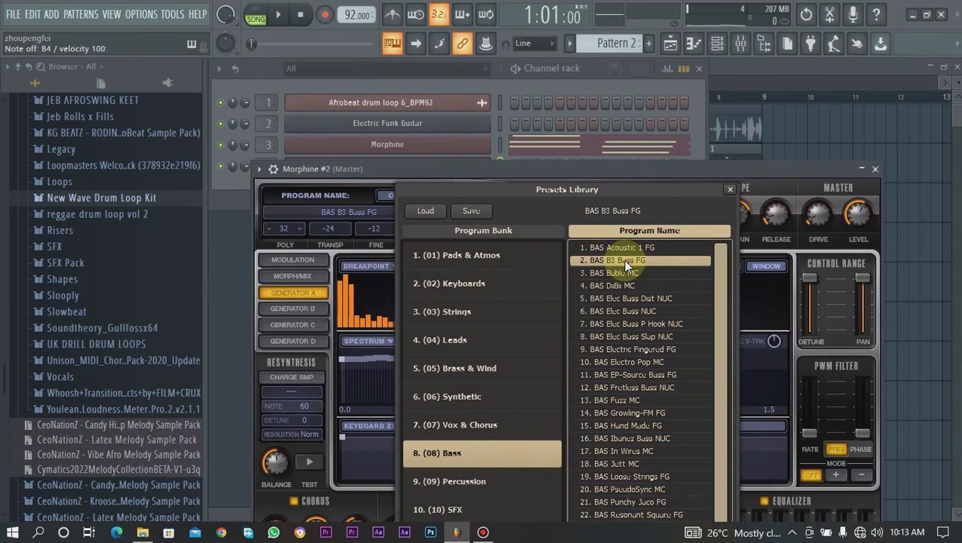
left_click(729, 190)
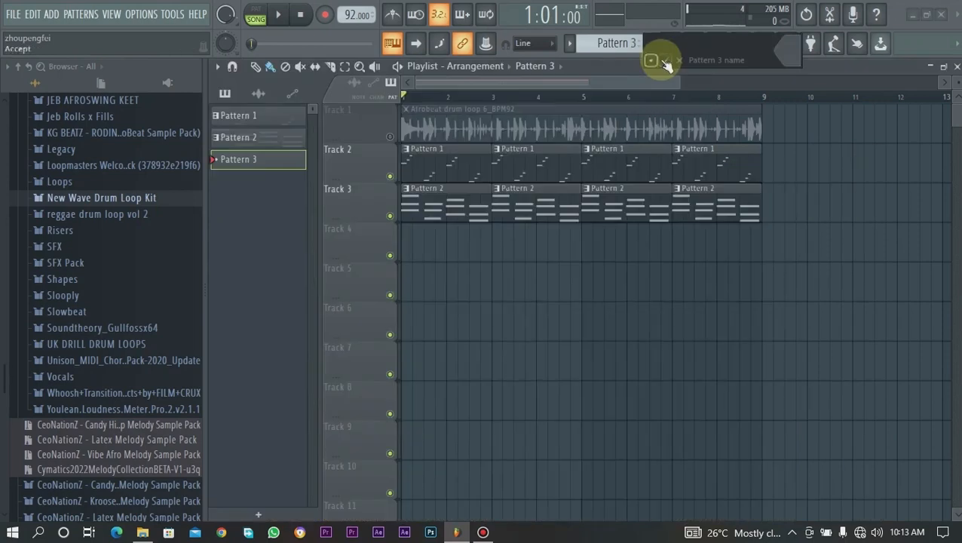
Create a new pattern named Pattern 3 and place it at the start of Track 4.
key("Return")
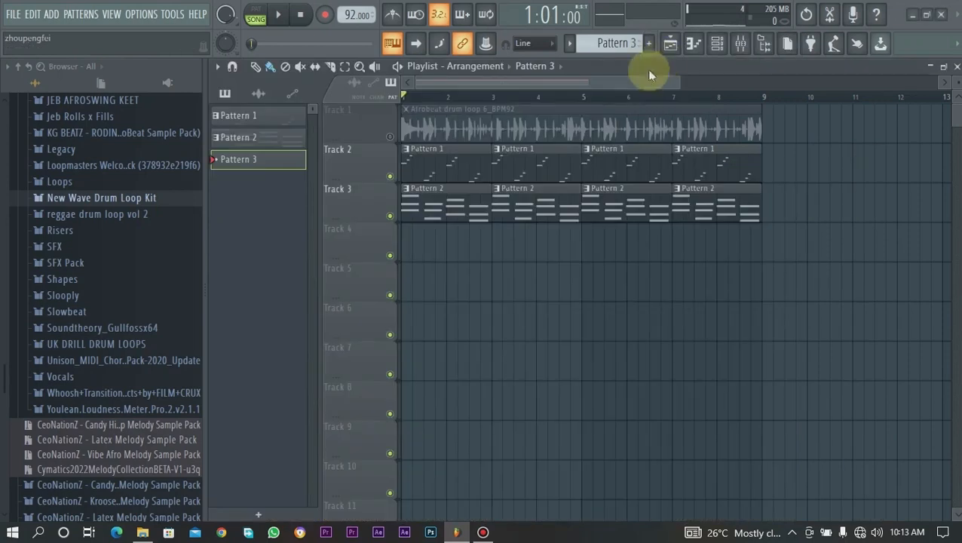
left_click(425, 274)
left_click_drag(432, 274, 386, 227)
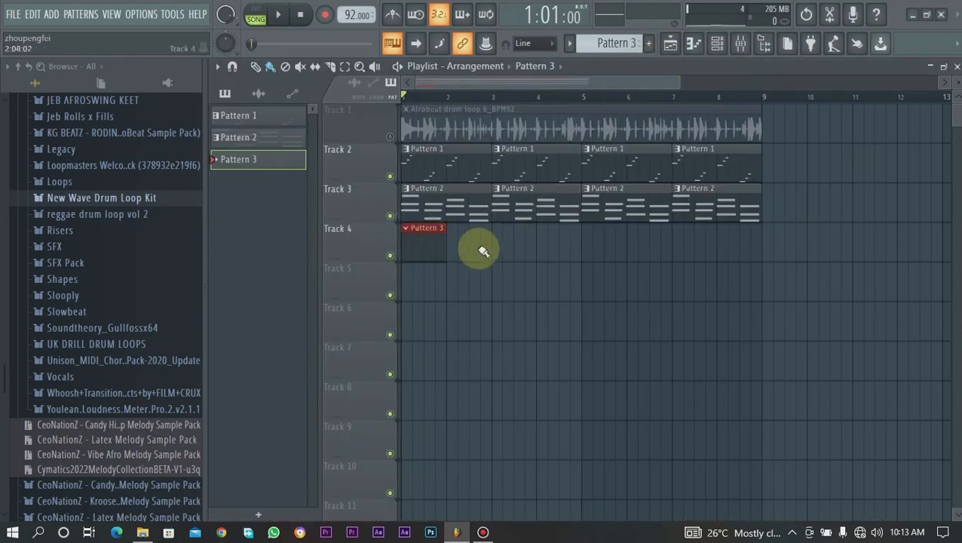
Draw half-bar bass notes A4, F4, G4 and E4 one after another in Pattern 3 and play them back.
double_click(423, 245)
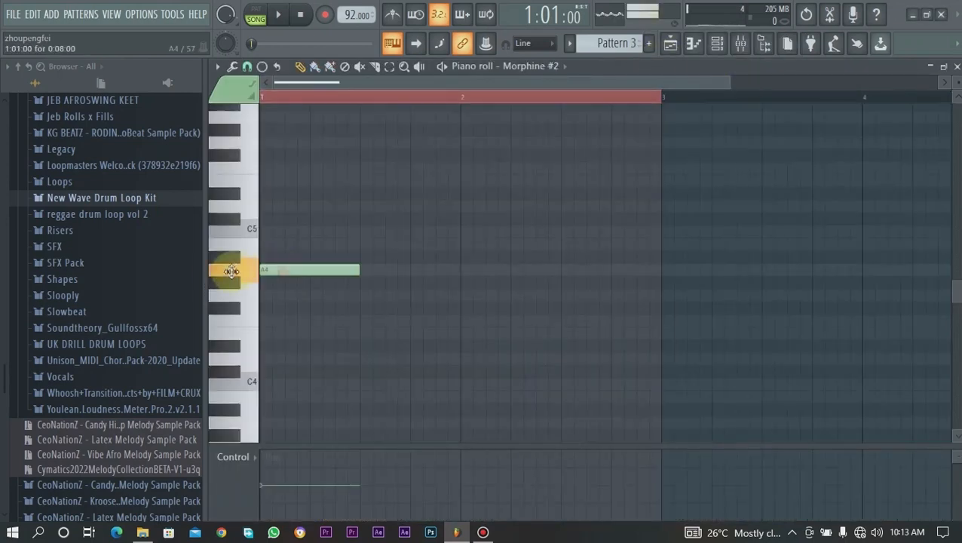
left_click(368, 321)
left_click(466, 294)
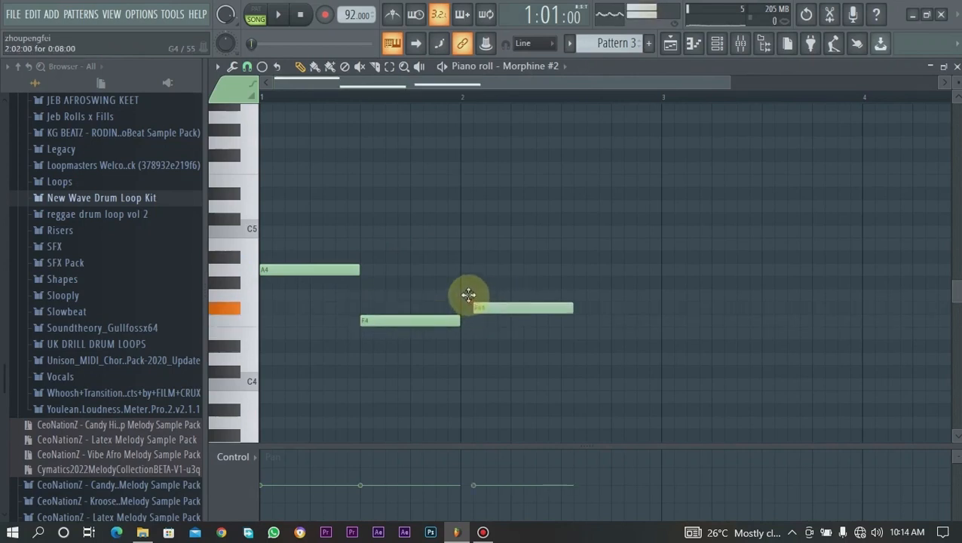
mouse_move(562, 344)
left_mouse_down()
mouse_move(563, 327)
mouse_move(571, 333)
left_mouse_up()
key("space")
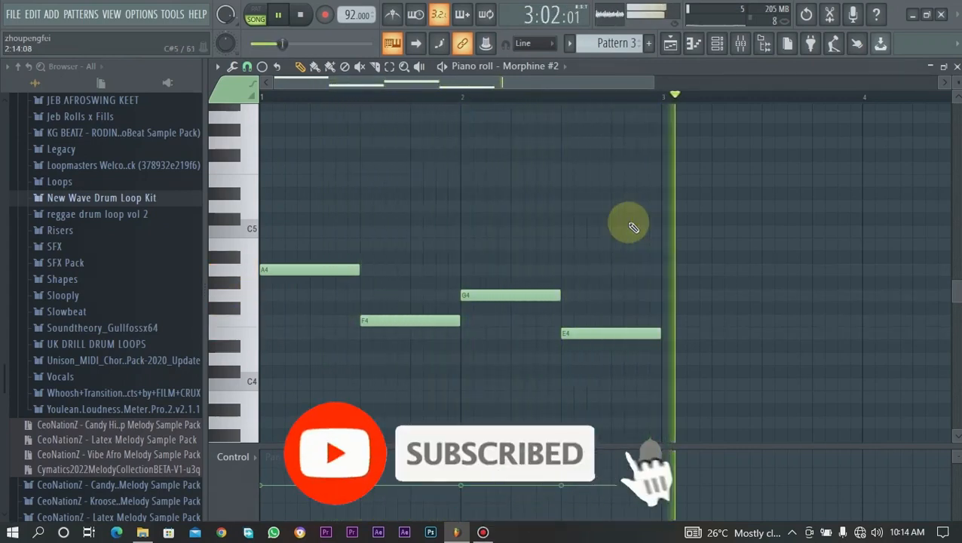
key("space")
Repeat Pattern 3 along Track 4 up to bar 9, unmute the drum loop track and play the arrangement.
left_click(671, 43)
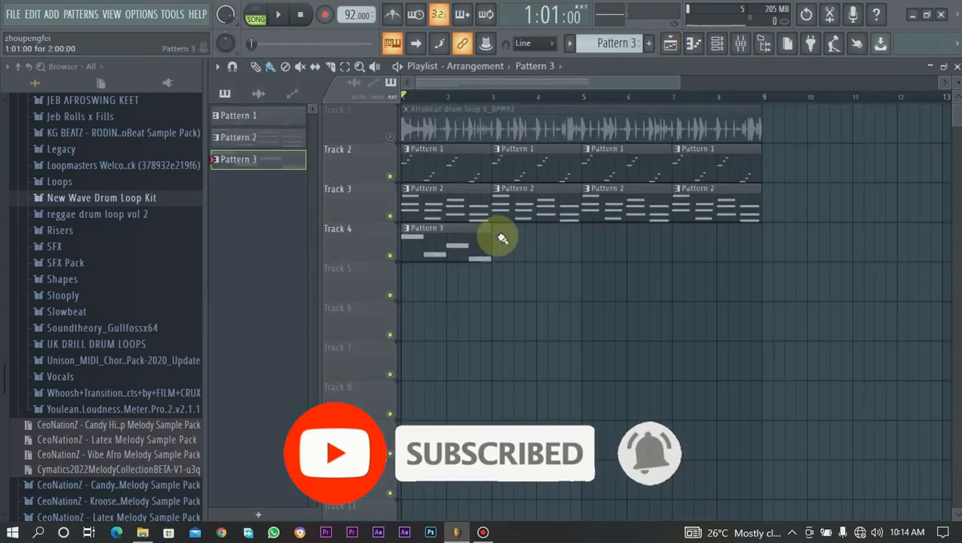
left_click_drag(506, 242, 646, 253)
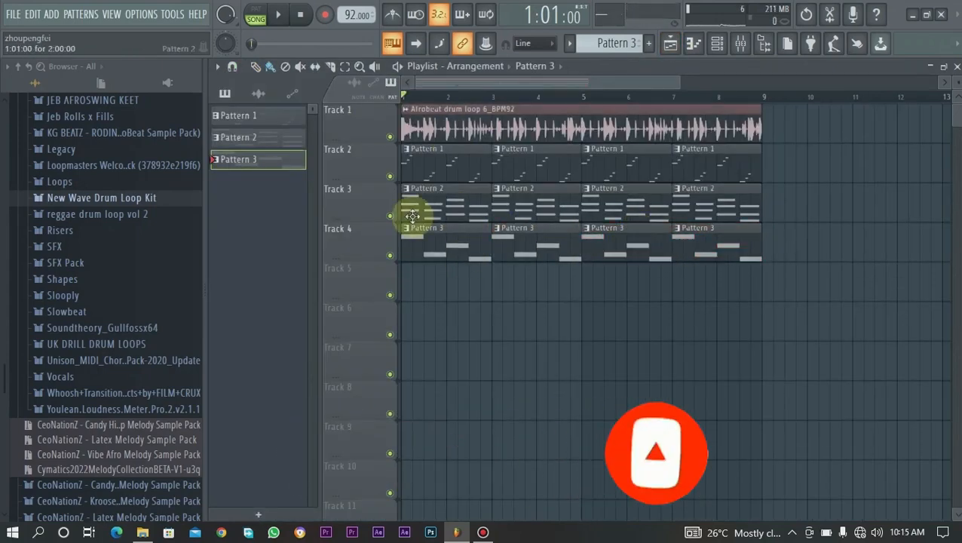
key("space")
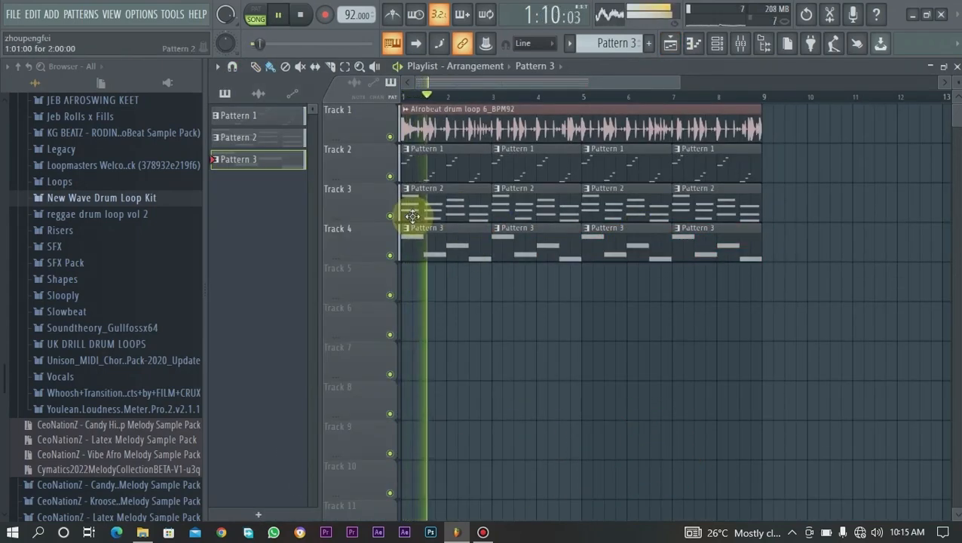
left_click(401, 258)
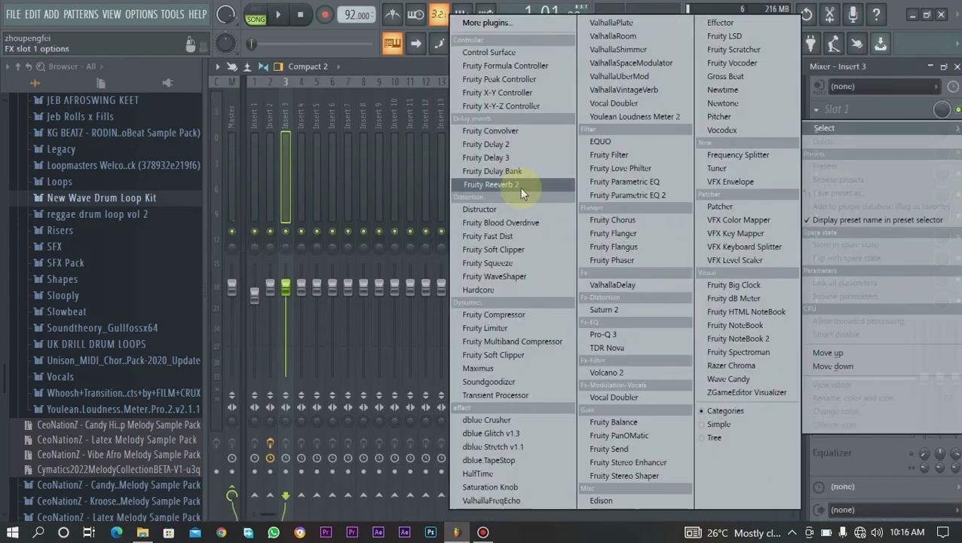
Add Fruity Parametric EQ 2 to mixer Insert 3, cut band 4 by about 5 dB near 740 Hz and audition it.
left_click(533, 185)
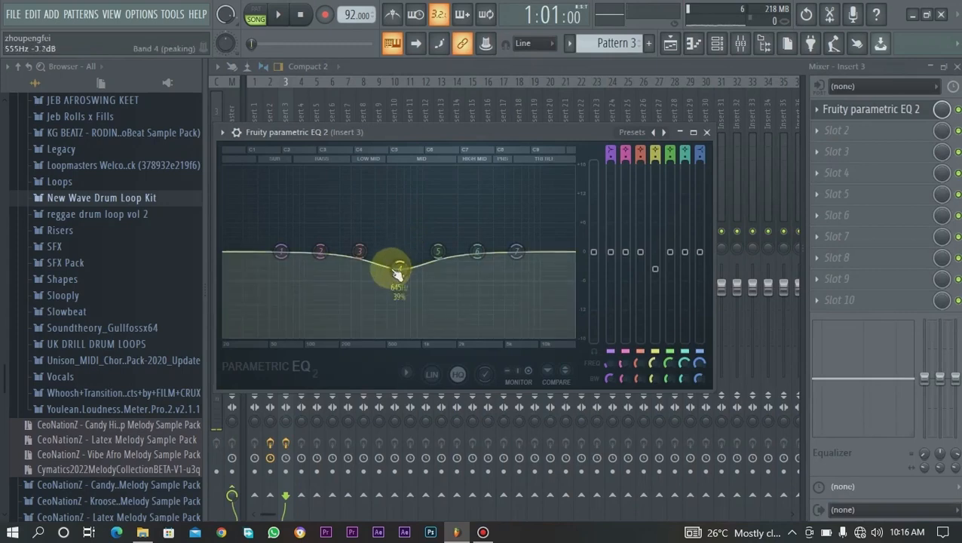
left_click_drag(409, 276, 410, 263)
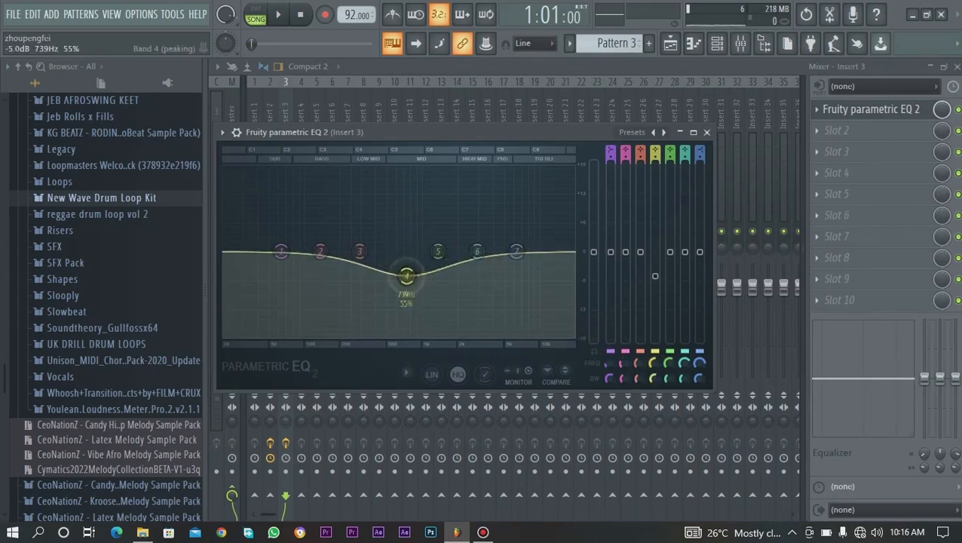
key("space")
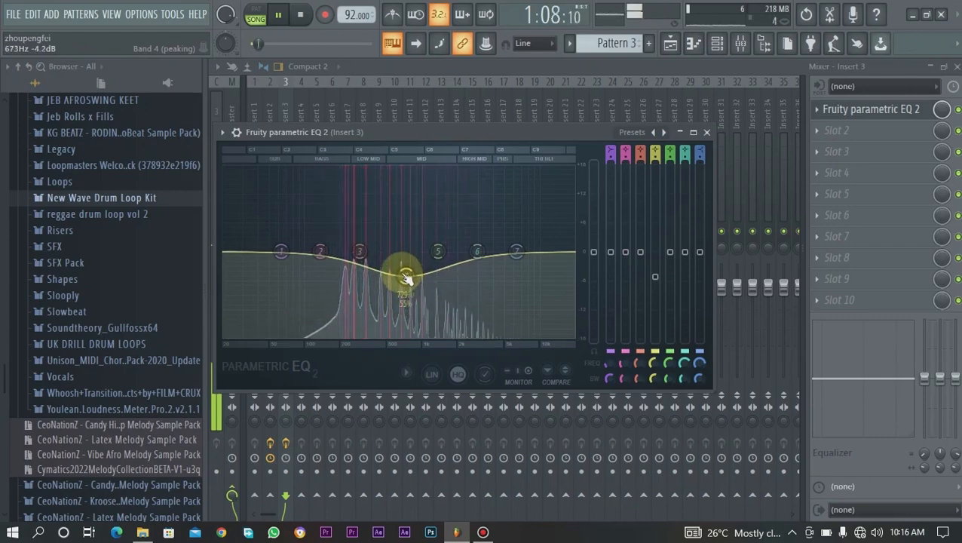
key("space")
key("Escape")
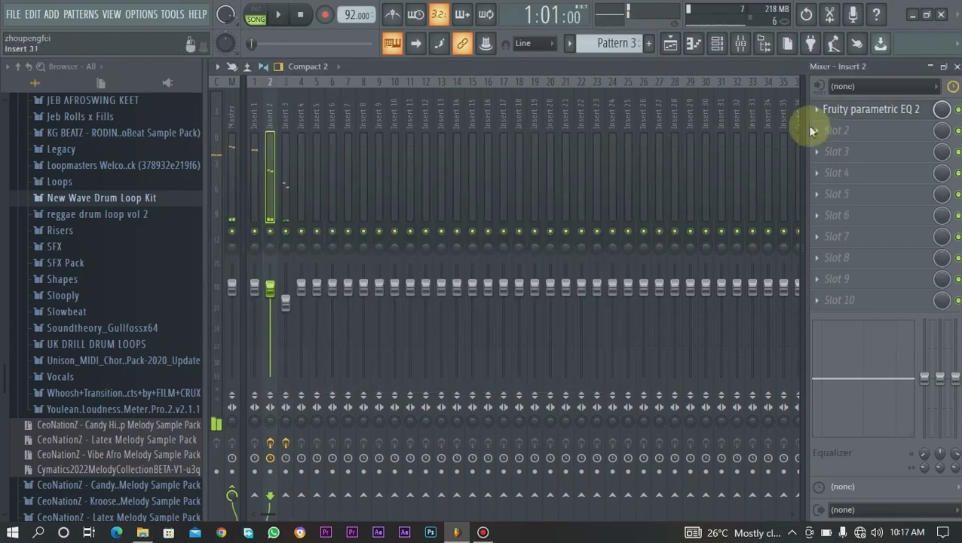
Add the Fruity Delay 2 effect to the second slot of mixer Insert 2 and play back the result.
left_click(828, 140)
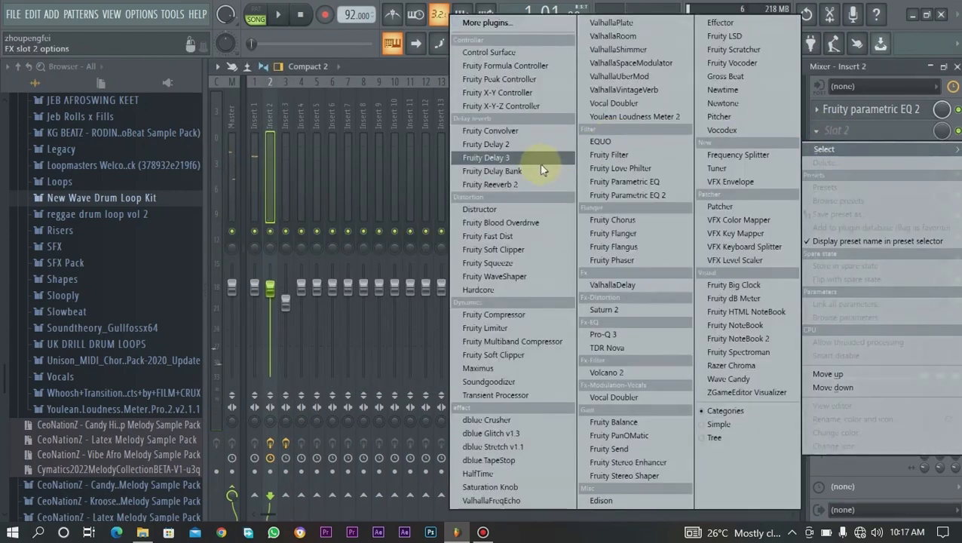
left_click(521, 144)
key("space")
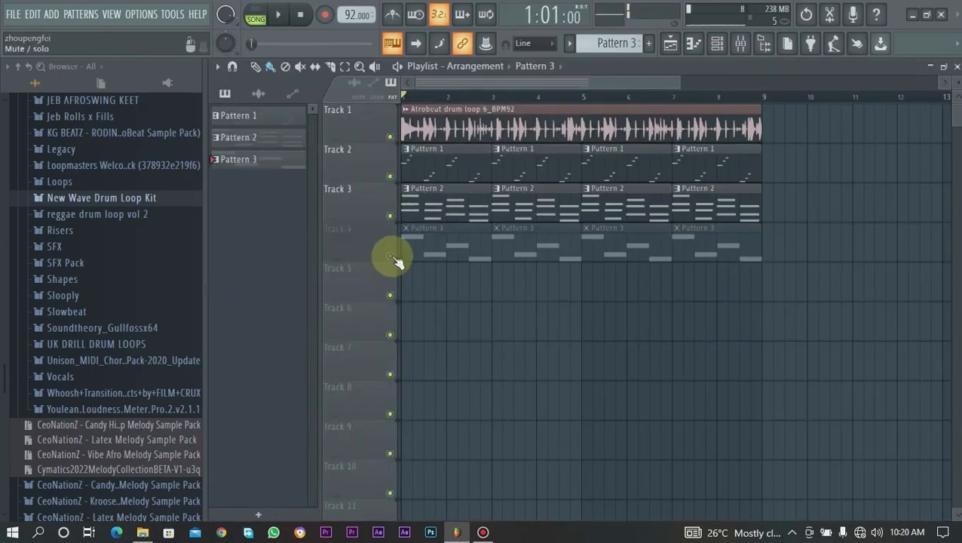
Solo Track 4 and vary the Pattern 3 bass line by shortening A4 and G4 and adding short C5, B4 and D4 notes, auditioning it.
right_click(392, 256)
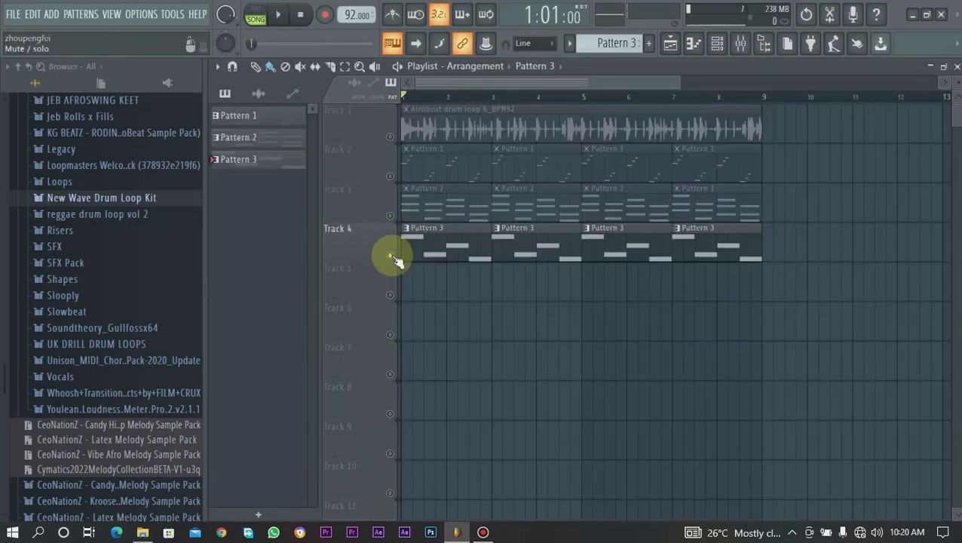
double_click(462, 249)
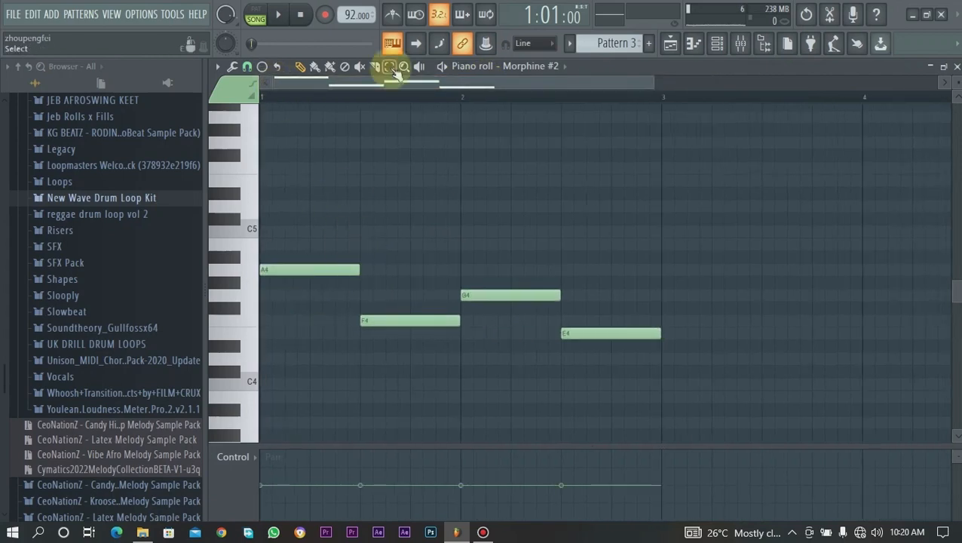
left_click(256, 17)
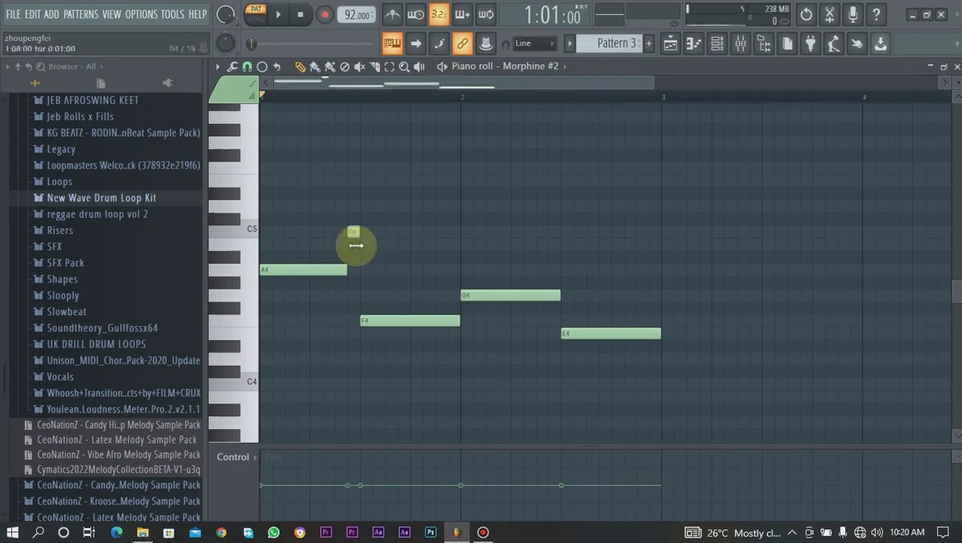
key("space")
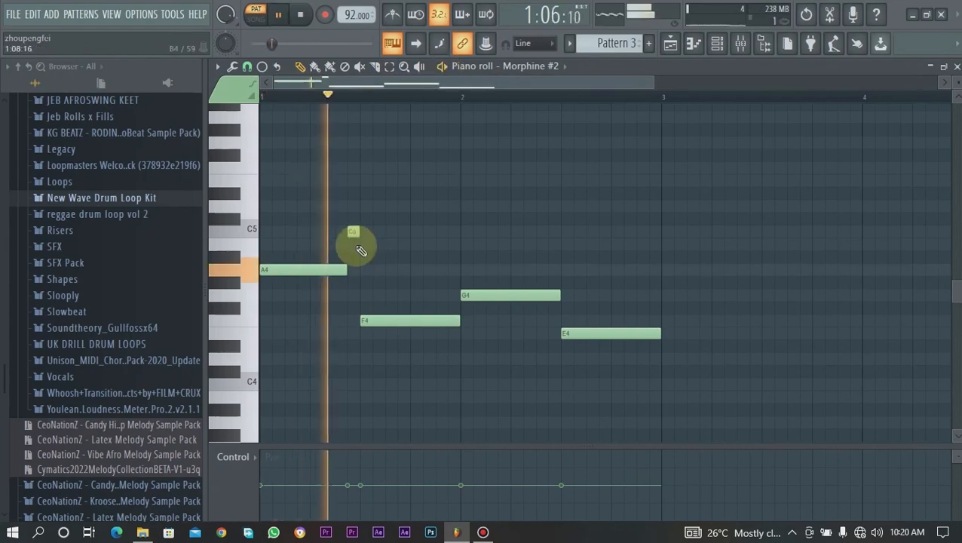
key("space")
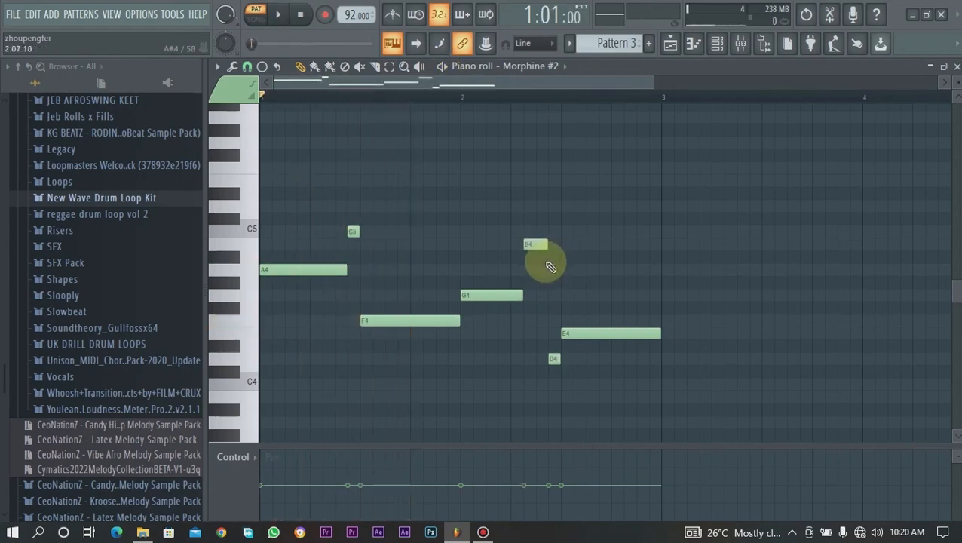
key("space")
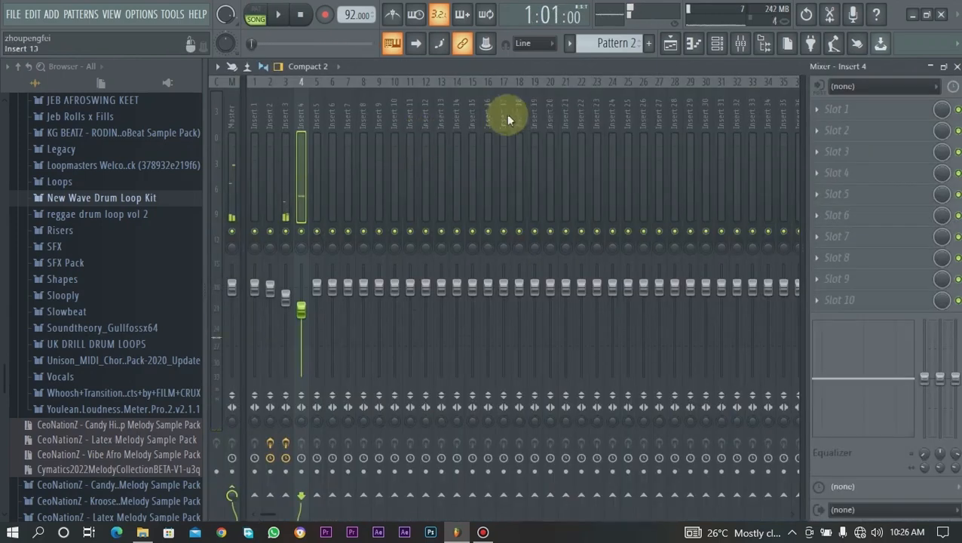
Open the Sytrus plugin window of the Electric bass channel from the channel rack.
left_click(716, 46)
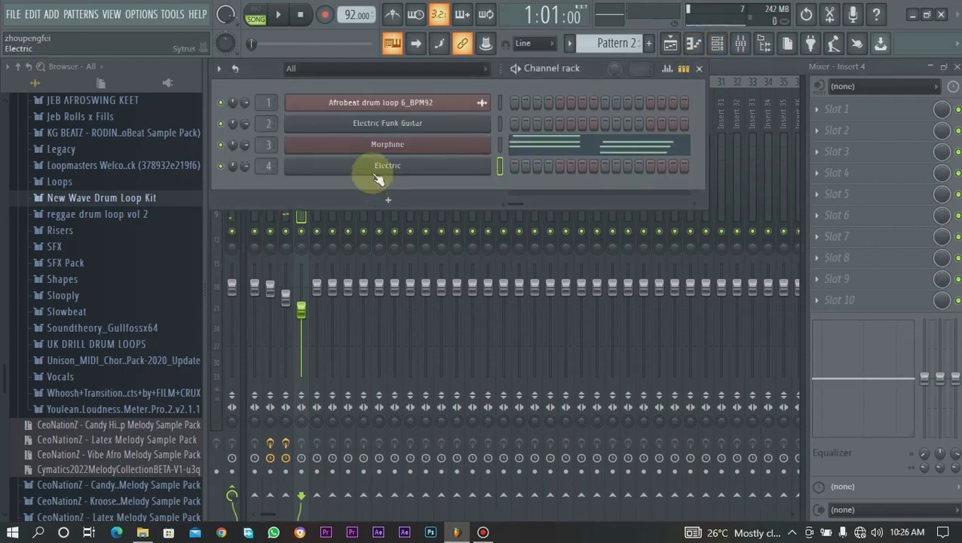
left_click(379, 178)
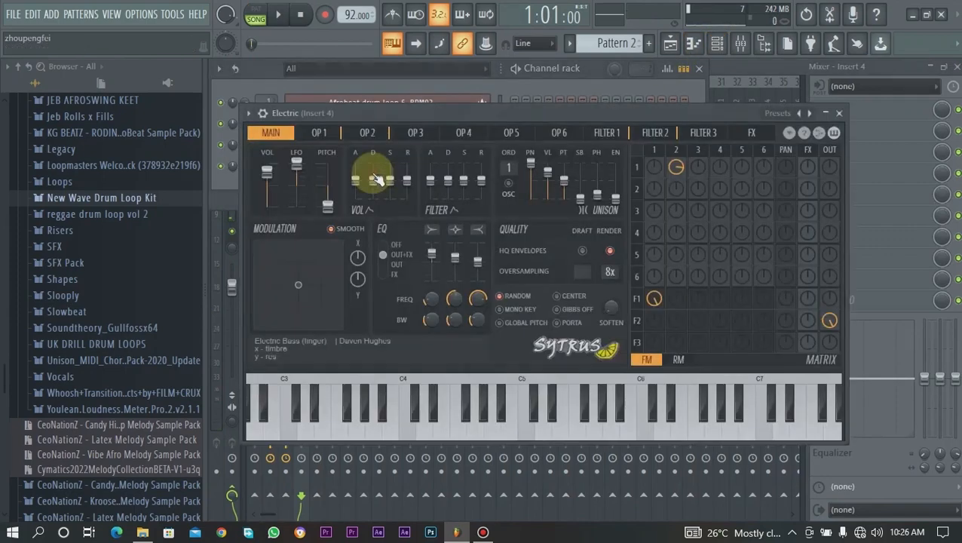
Browse the Bass presets of the Sytrus plugin on the Electric channel and play back the arrangement.
left_click(785, 116)
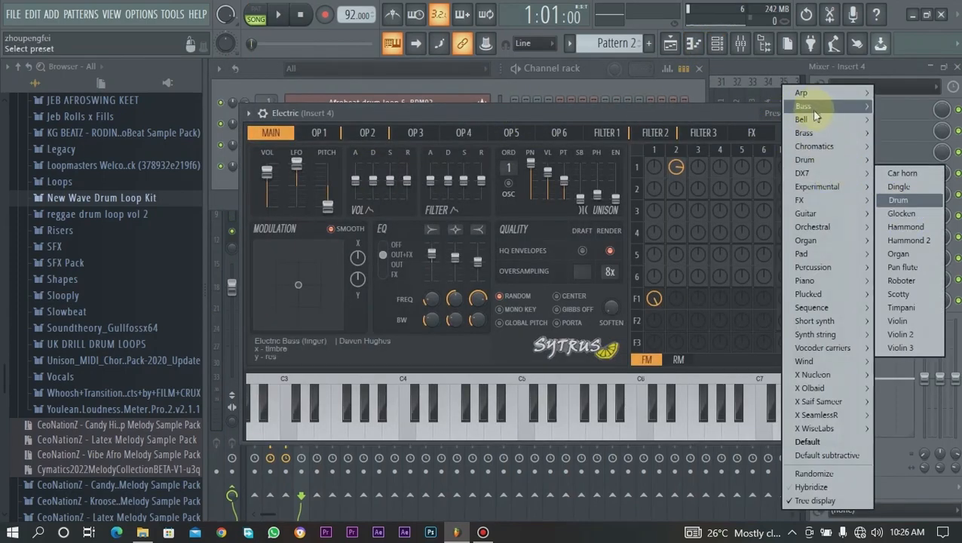
mouse_move(818, 106)
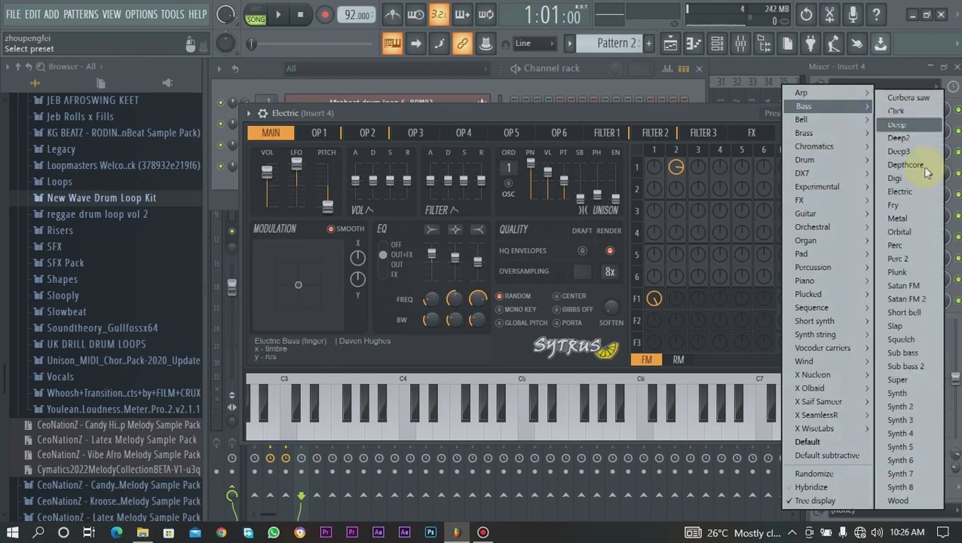
left_click(897, 272)
key("space")
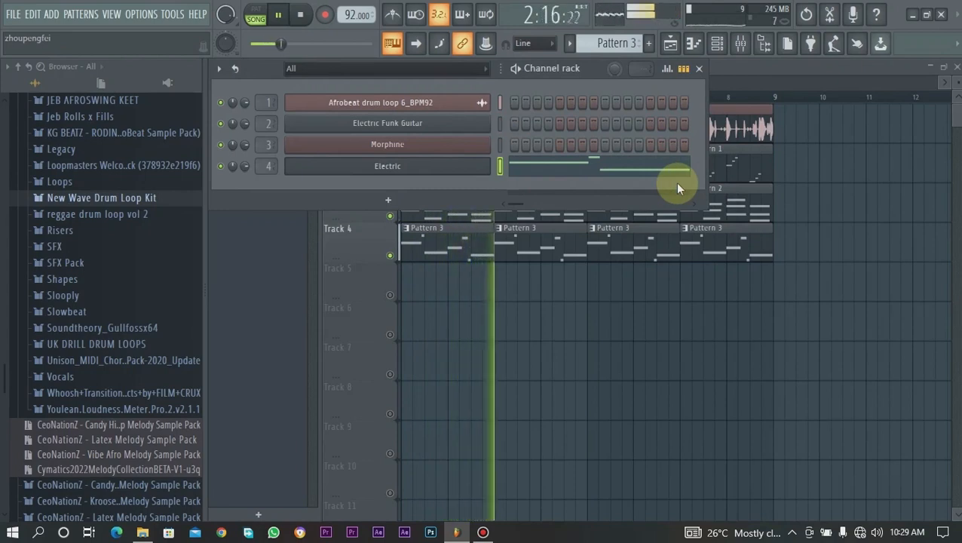
key("space")
Add a FLEX channel, filter its presets by "sax" and load Soprano Sax.
left_click(432, 201)
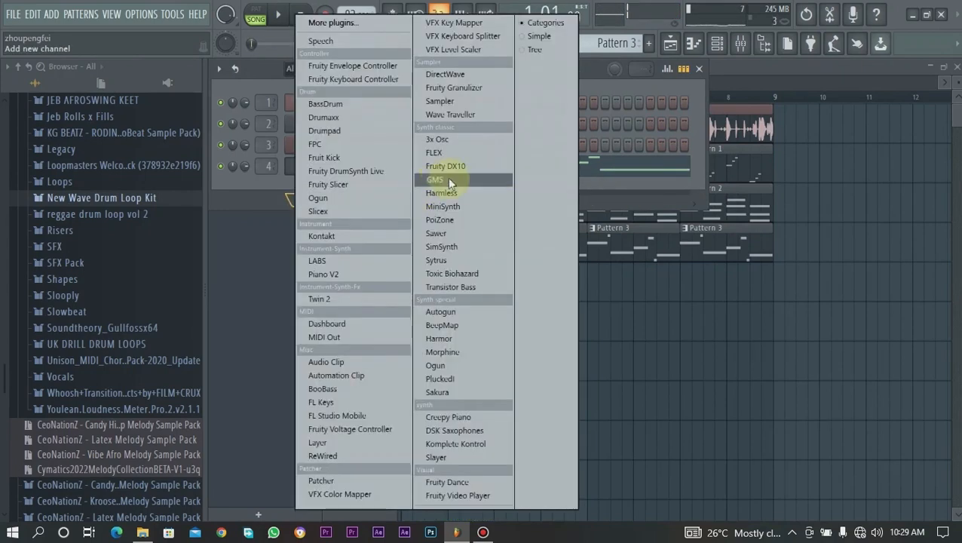
left_click_drag(443, 154, 447, 164)
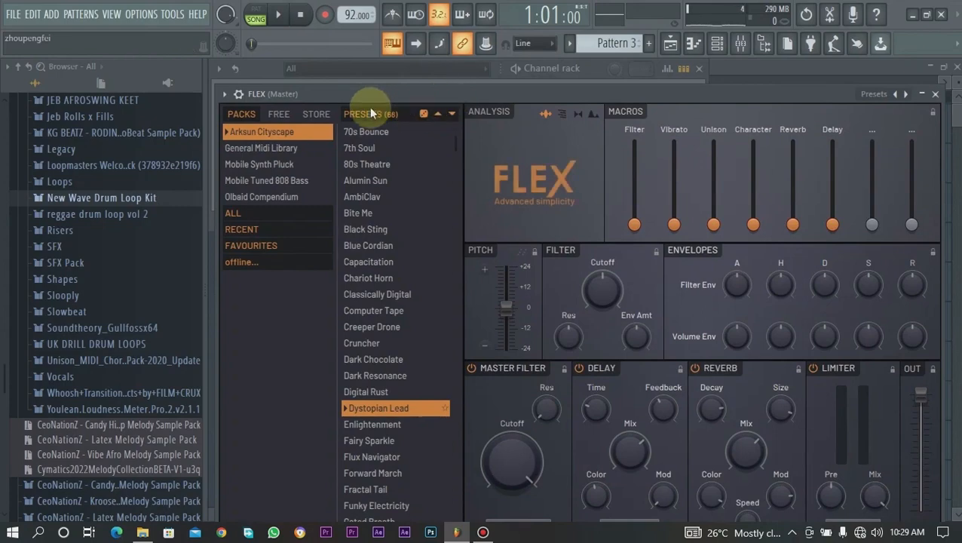
left_click(281, 149)
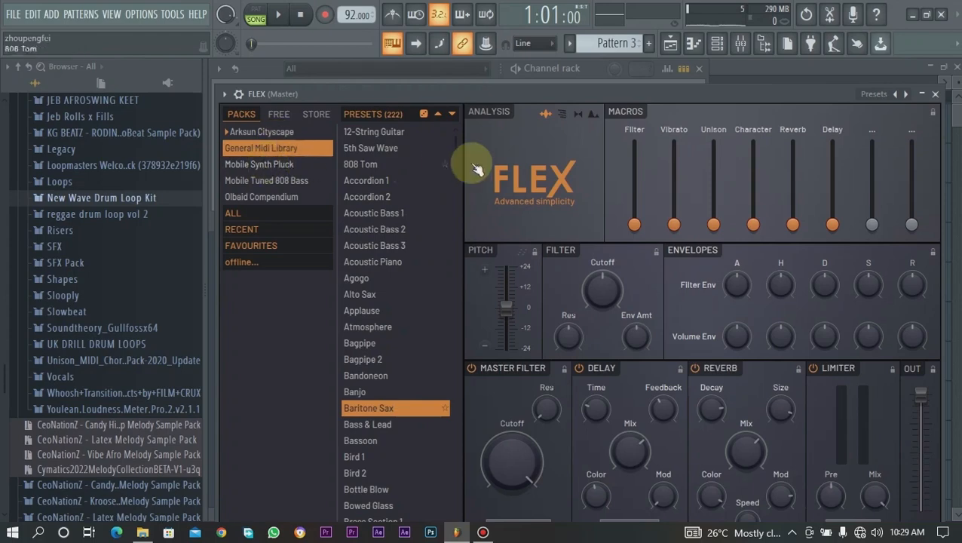
scroll(445, 266, "down", 10)
left_click(369, 180)
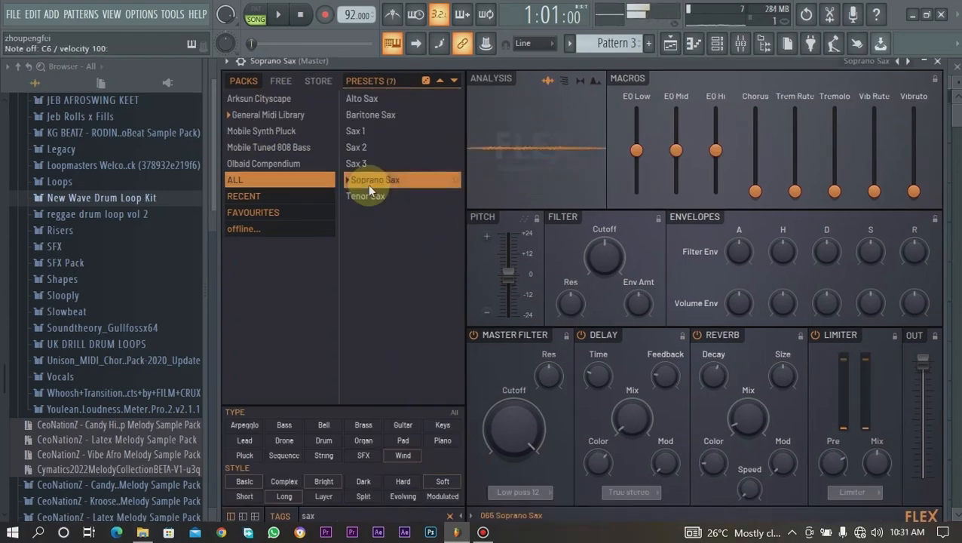
Mute Track 1 and place a new, empty Pattern 4 at the start of Track 5.
left_click(670, 43)
left_click(390, 136)
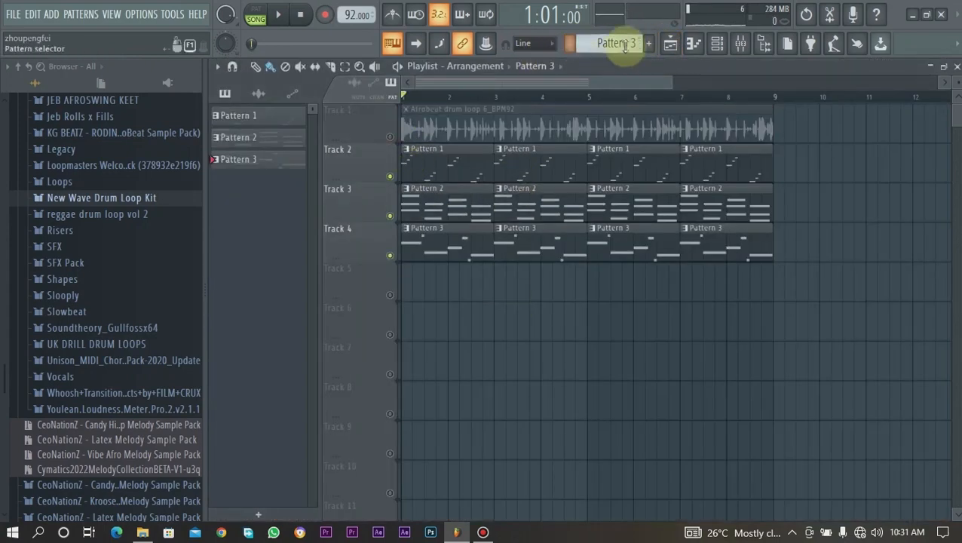
left_click(649, 45)
left_click(666, 62)
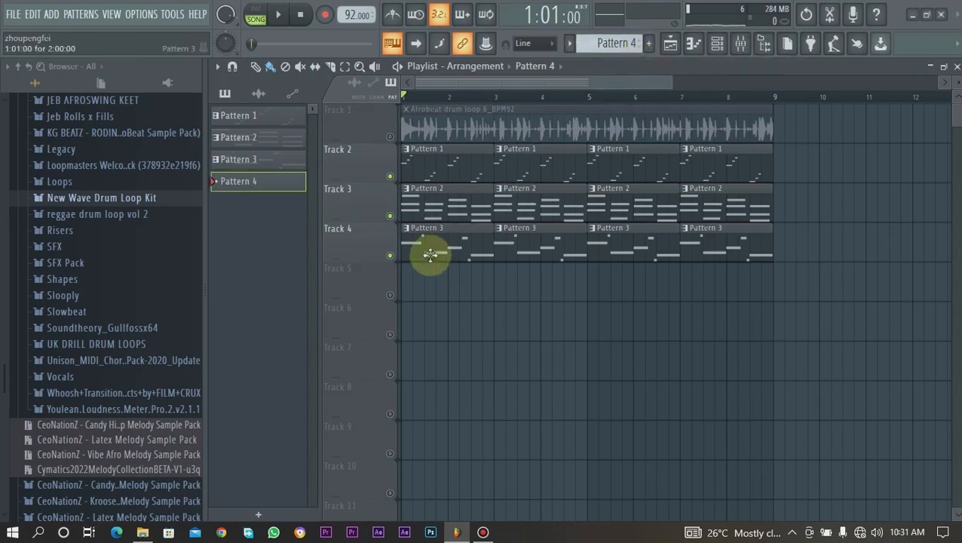
left_click_drag(430, 280, 394, 293)
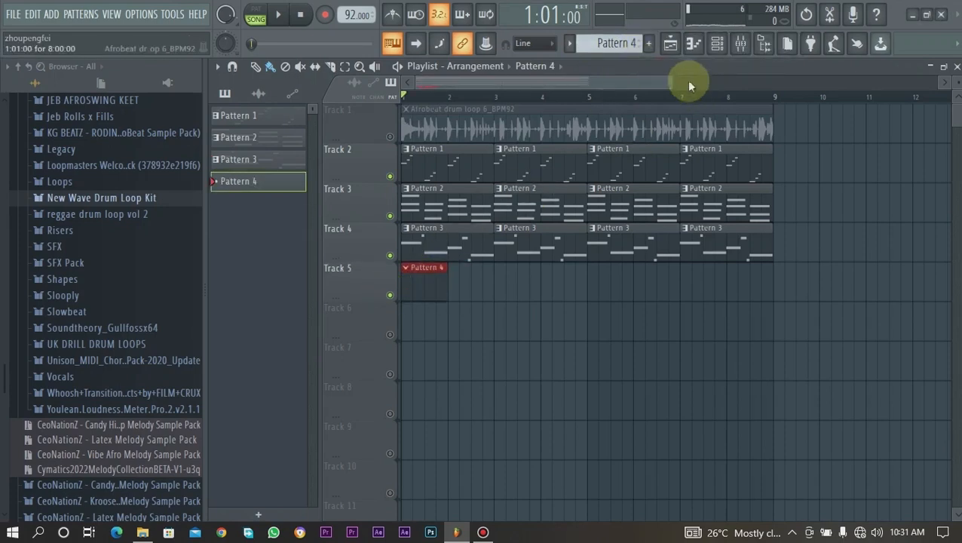
Compose a four-bar Soprano Sax melody in Pattern 4 from short E6, D6, C6, B5, A5 and G5 notes, with a higher variation in bars 3 and 4.
left_click(693, 43)
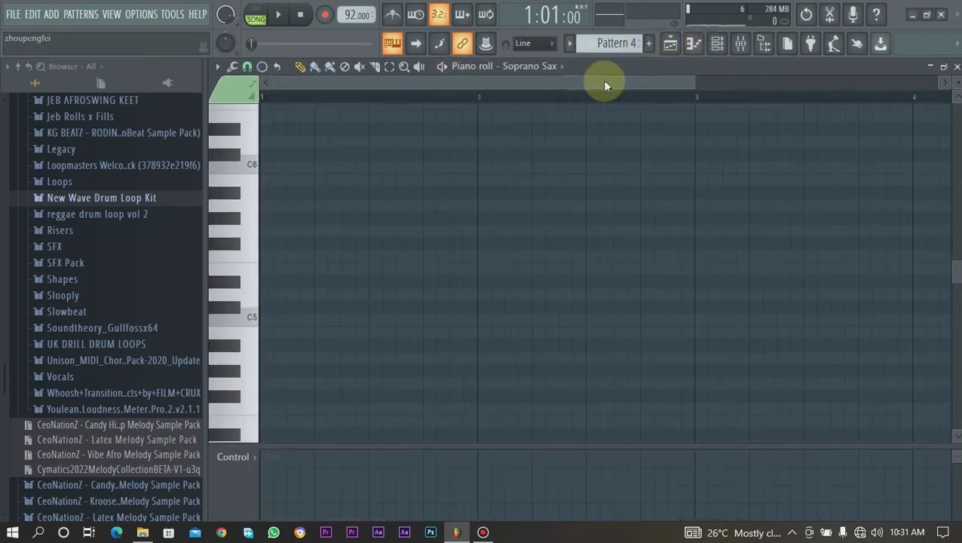
left_click(674, 49)
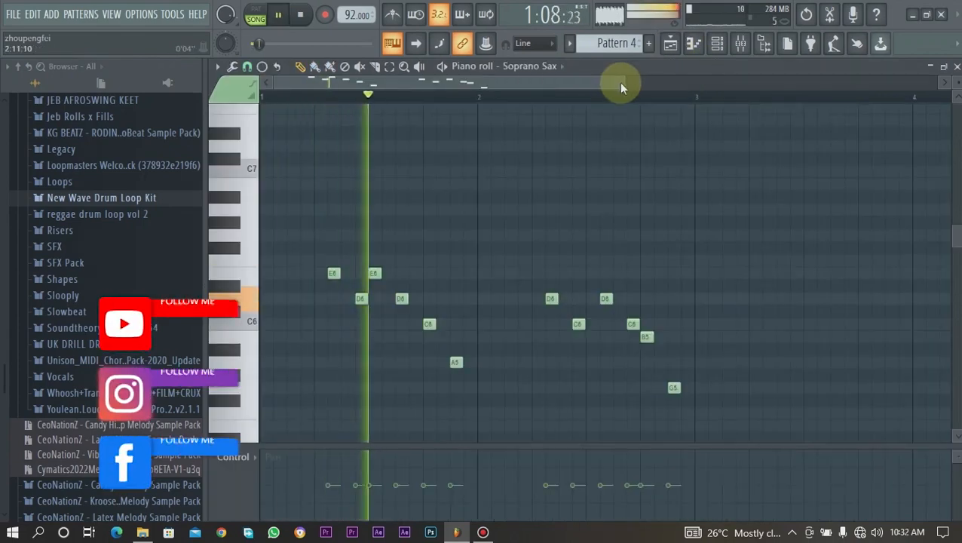
left_click_drag(620, 84, 725, 84)
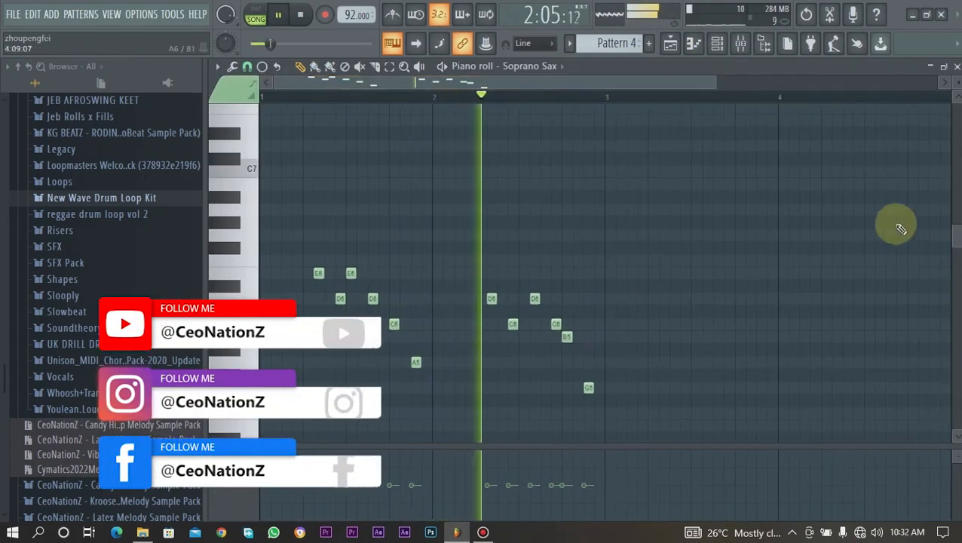
scroll(954, 249, "down", 2)
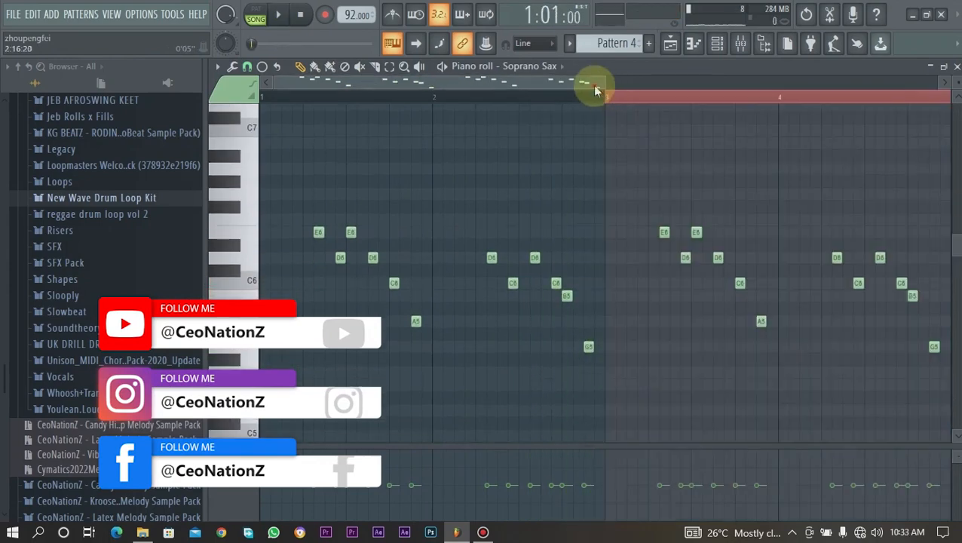
left_click_drag(593, 85, 562, 99)
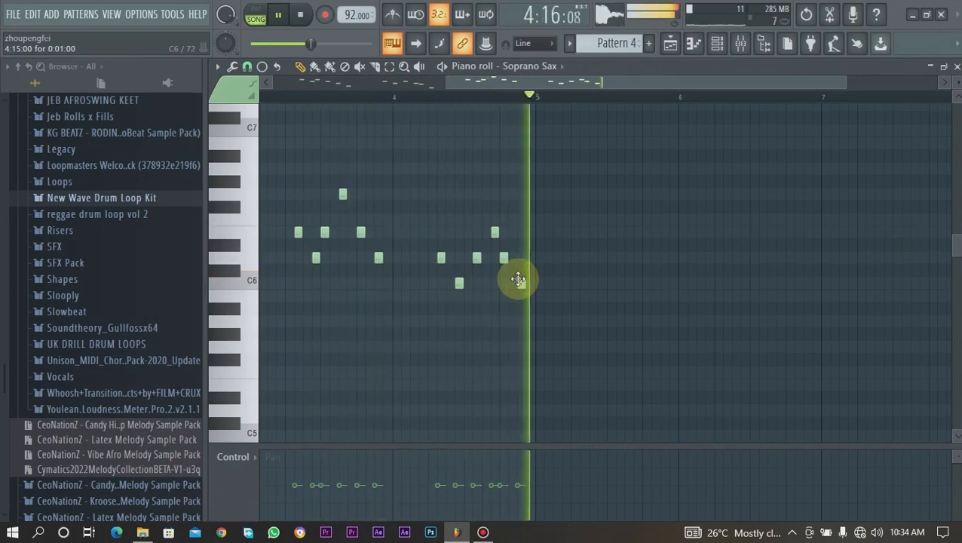
Play back the arrangement and place a second Pattern 4 clip at bar 5 of Track 5.
left_click(670, 43)
key("space")
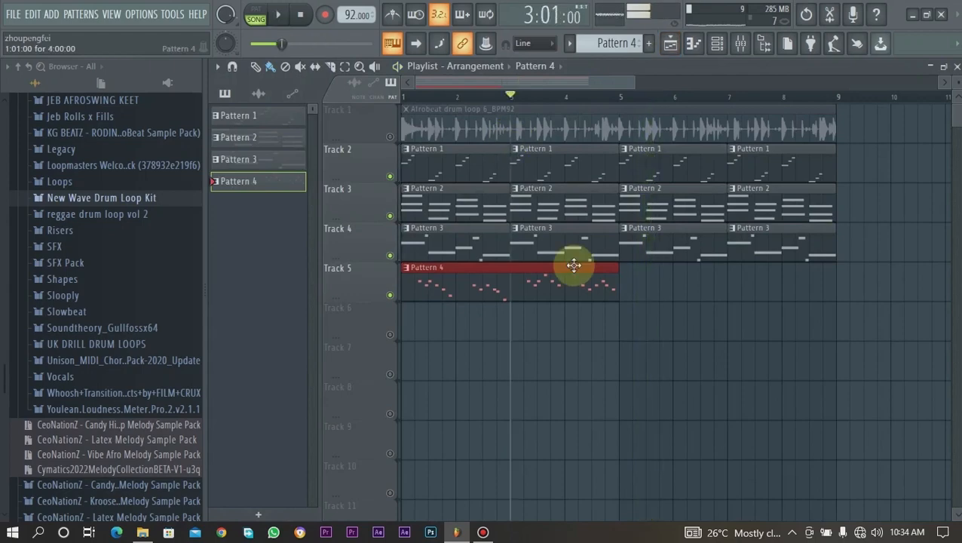
left_click(625, 288)
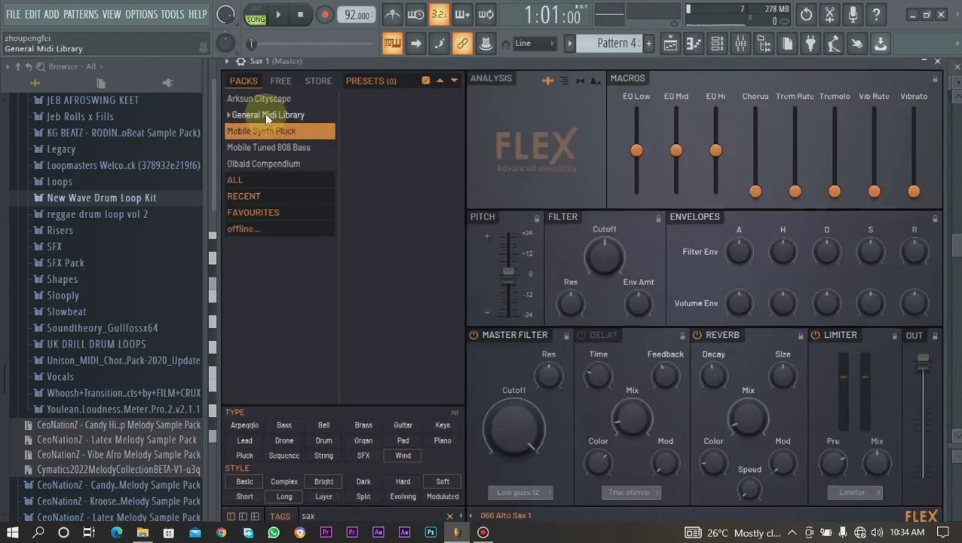
Clear the FLEX preset search and load the General Midi Library preset Sci-Fi in the sax channel.
left_click(266, 114)
left_click(449, 516)
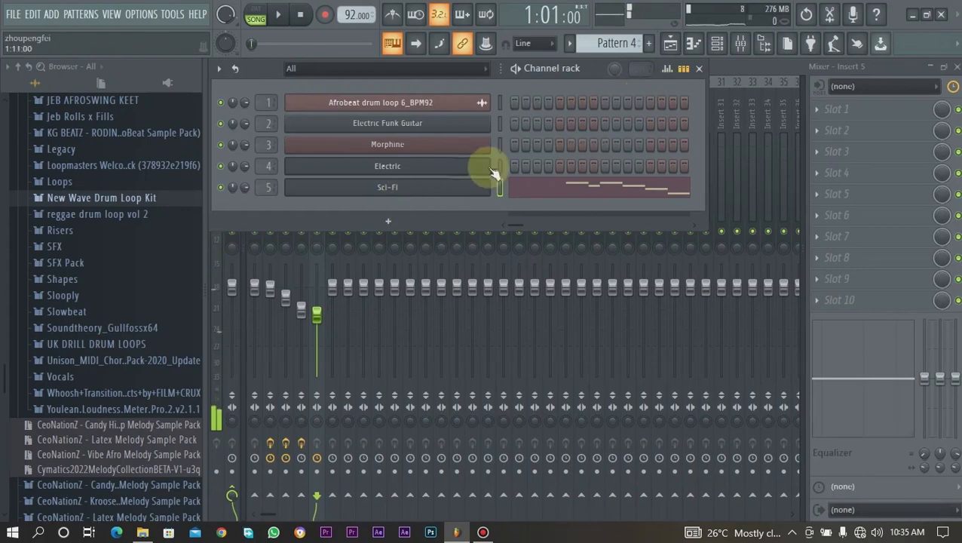
Clone the Sci-Fi channel, give the clone the same Pattern 4 melody and load the FLEX preset Synth Bass 2 in it.
key("alt+c")
key("Escape")
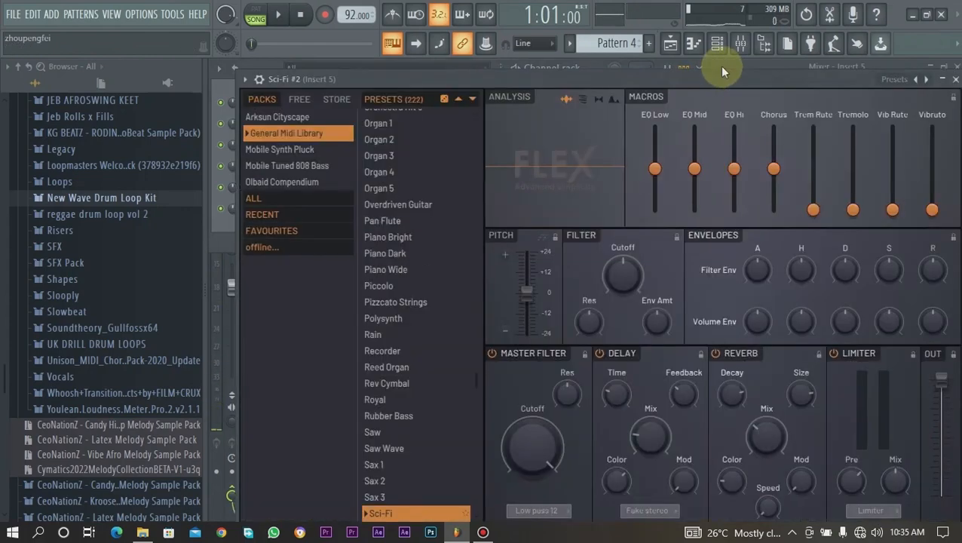
key("Escape")
left_click(694, 45)
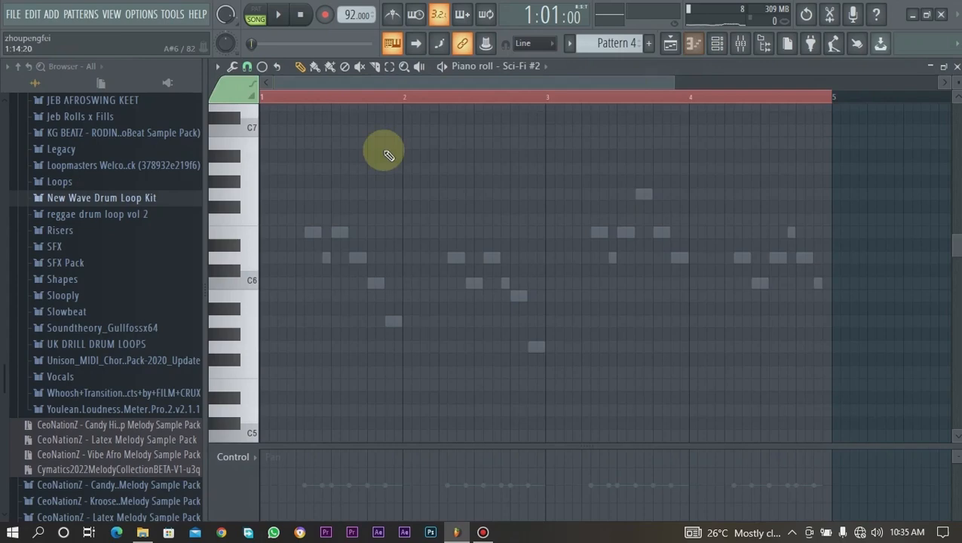
left_click(498, 65)
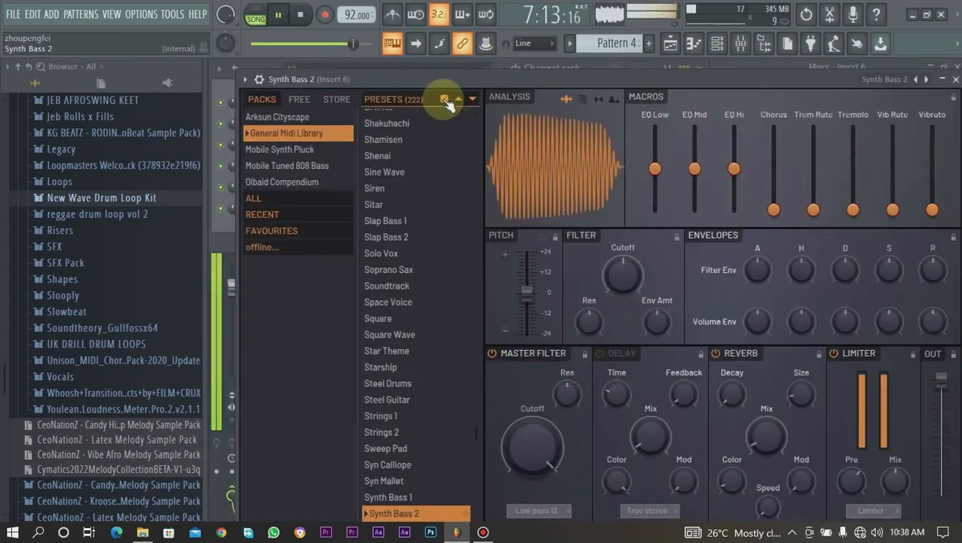
Examine the mixer levels and look through the General Midi Library presets of the Synth Bass 2 channel.
left_click(719, 44)
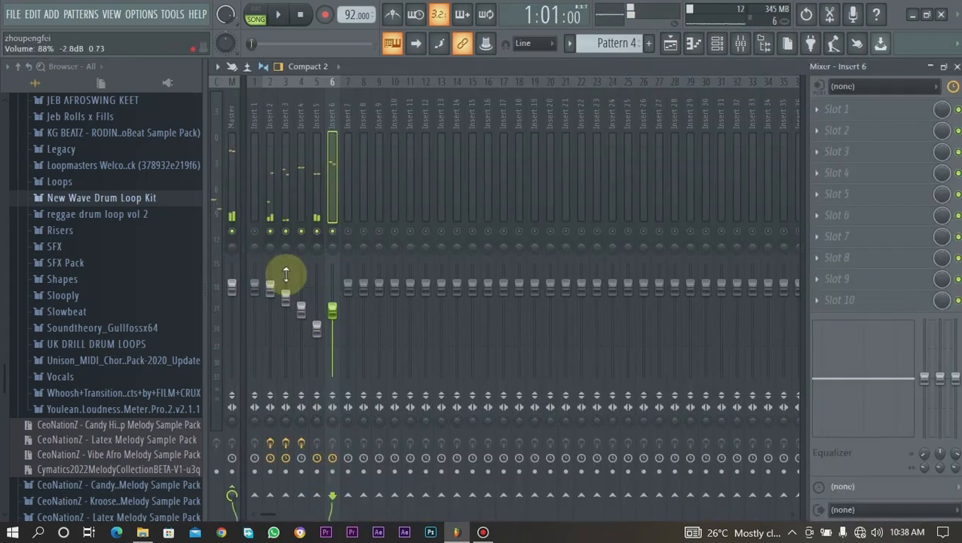
left_click(719, 45)
left_click(387, 204)
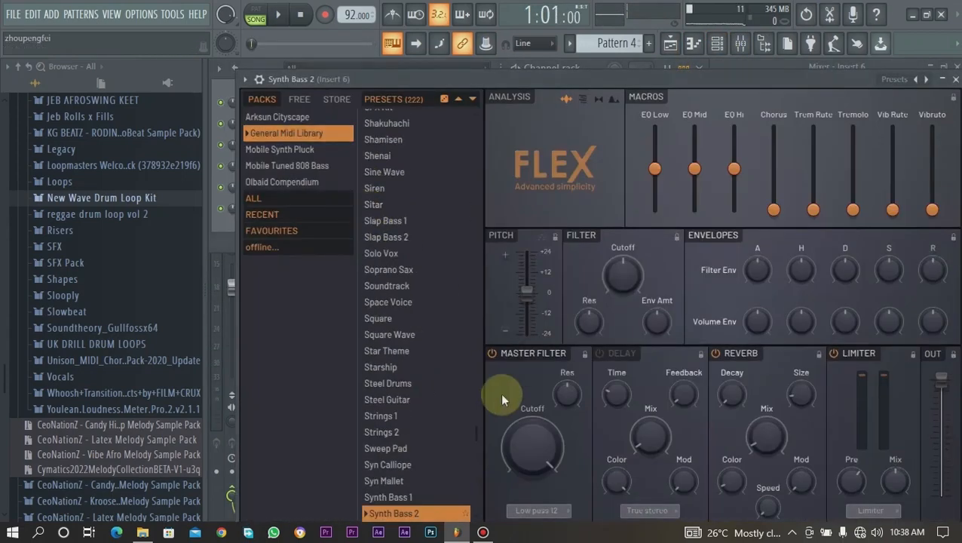
scroll(475, 430, "down", 5)
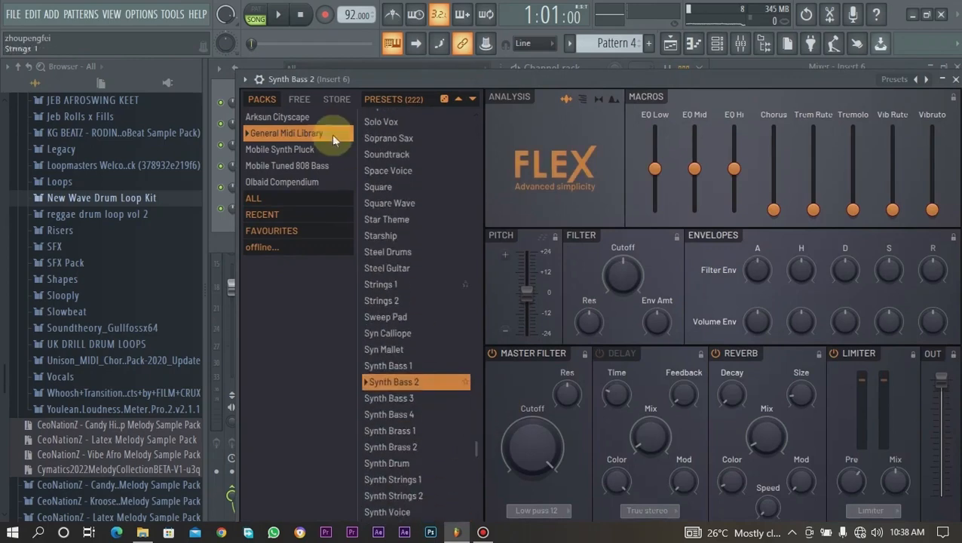
Add Fruity Parametric EQ 2 to the first slot of mixer Insert 6.
left_click(745, 45)
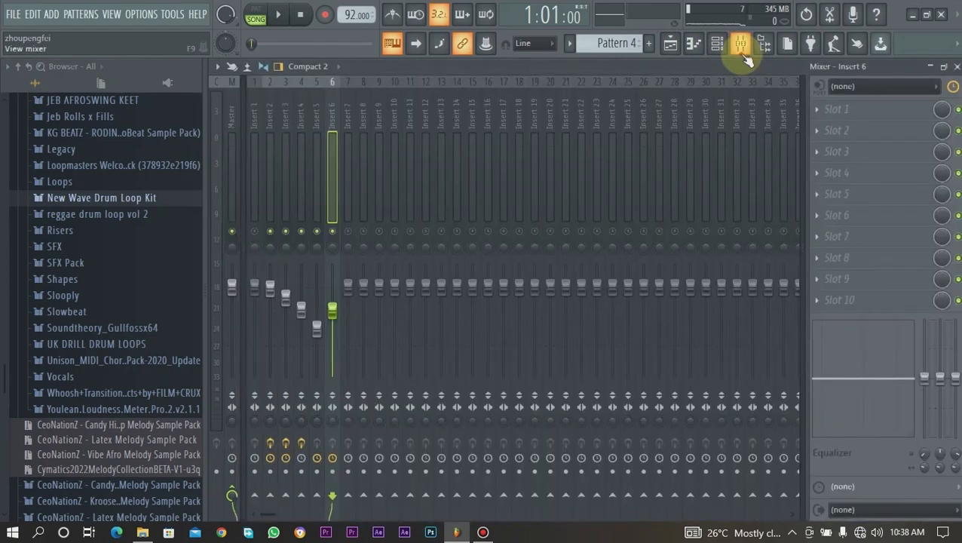
left_click(741, 44)
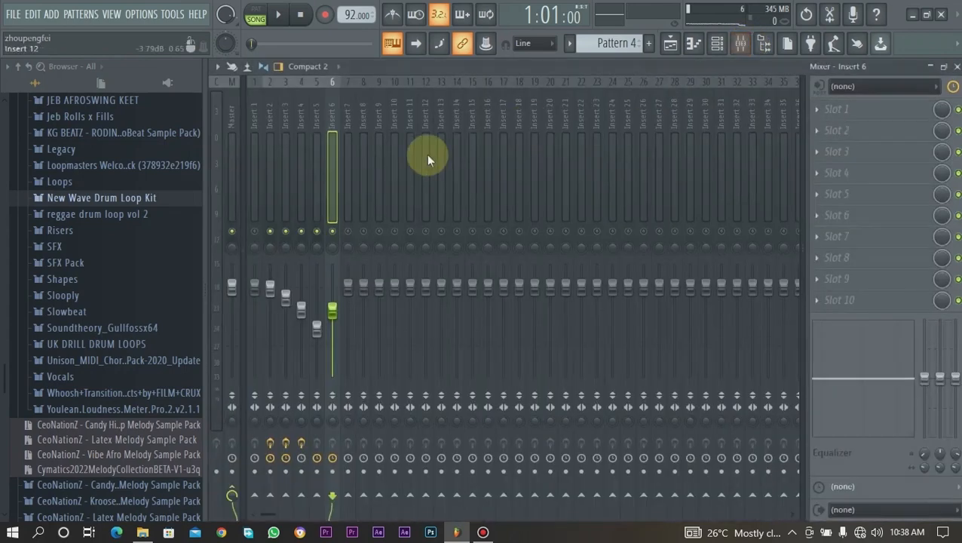
left_click(830, 110)
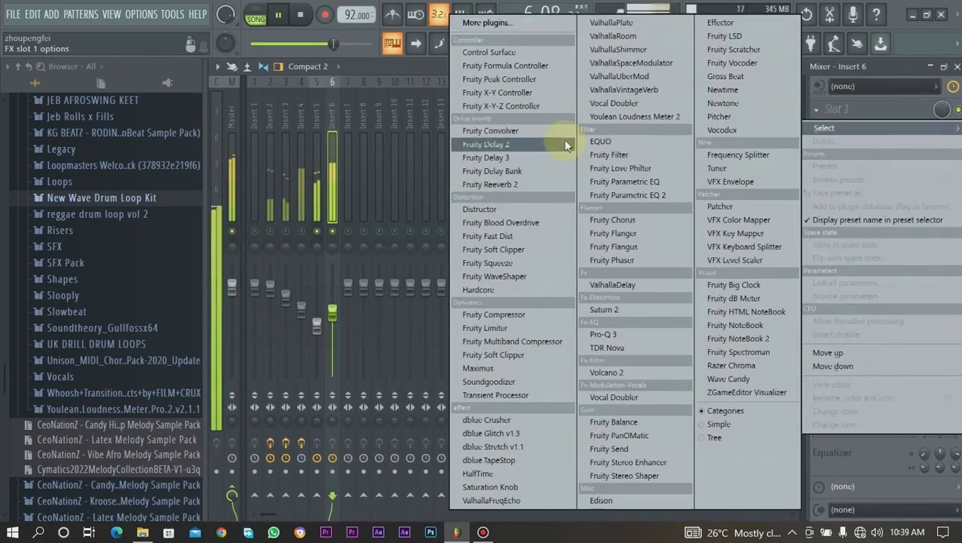
left_click(619, 194)
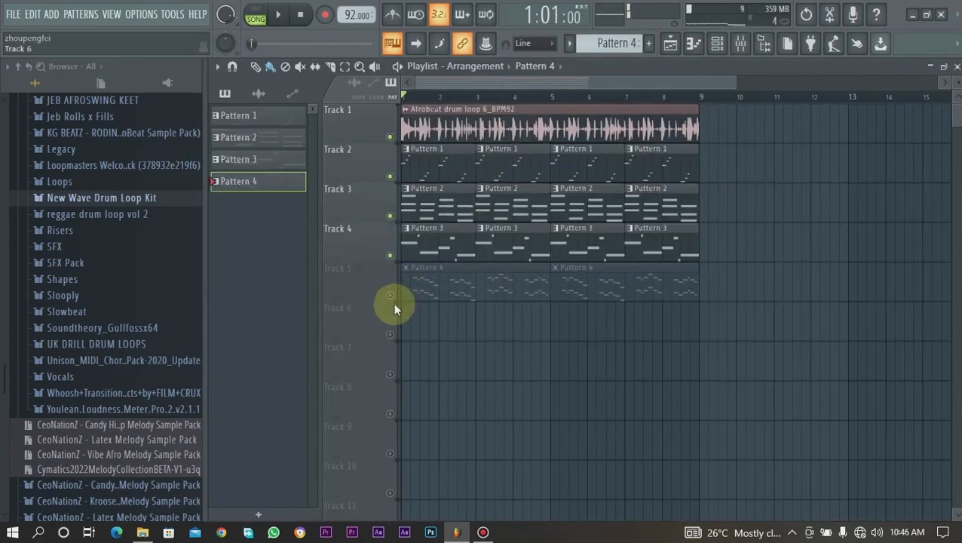
Unmute Track 5 and play back the full arrangement while checking the mixer levels.
left_click(391, 295)
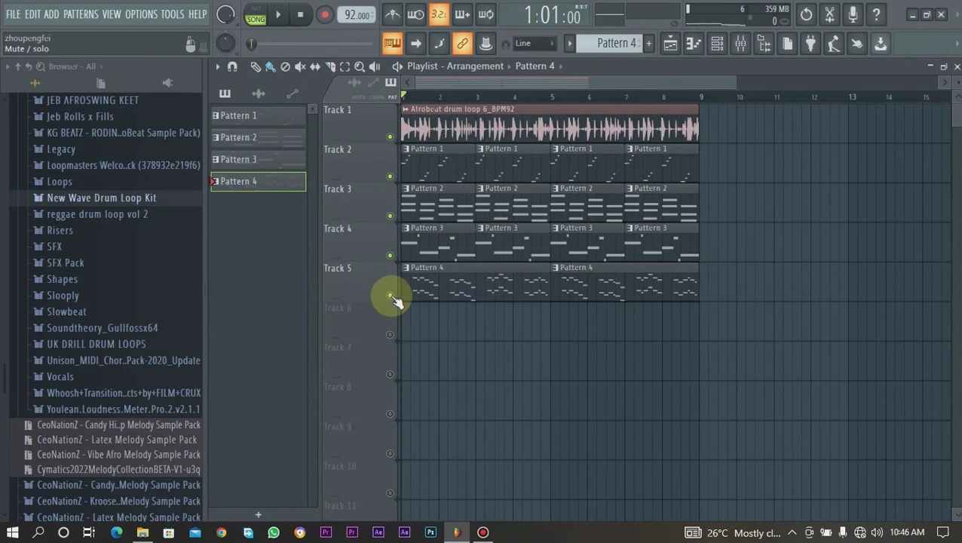
key("space")
key("F9")
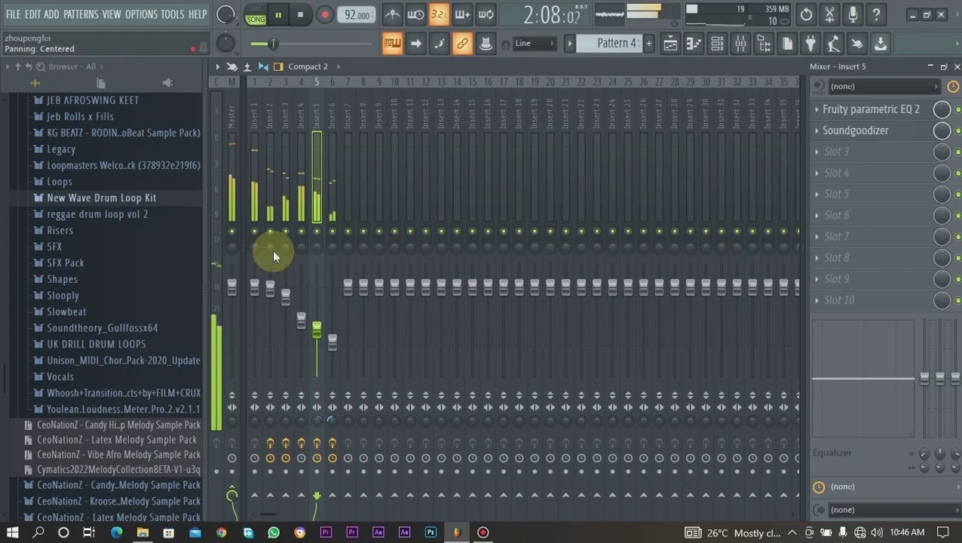
mouse_move(285, 297)
left_mouse_down()
mouse_move(285, 313)
mouse_move(293, 307)
left_mouse_up()
key("space")
Add another FLEX channel, load the Arksun Cityscape preset Computer Tape and audition it with played notes.
key("F6")
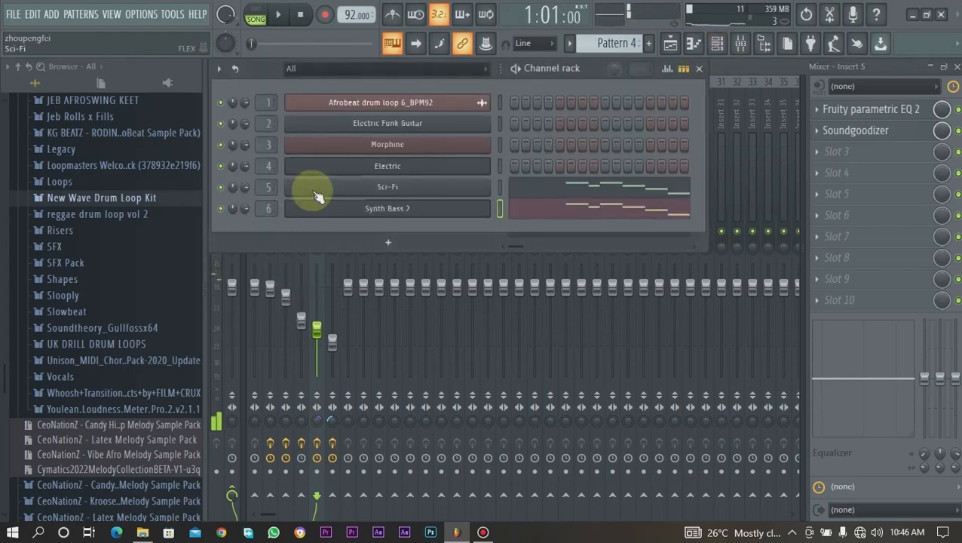
left_click(725, 60)
left_click(741, 44)
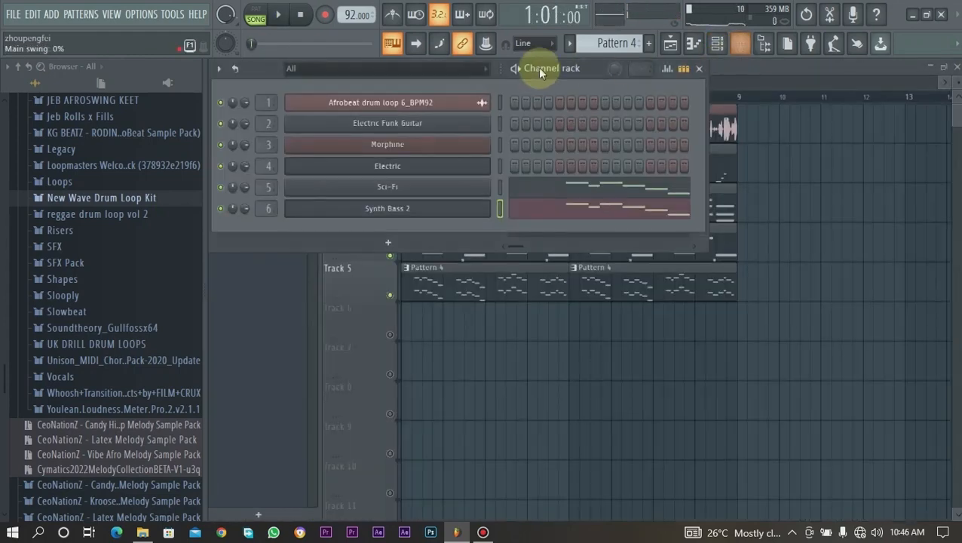
left_click(765, 73)
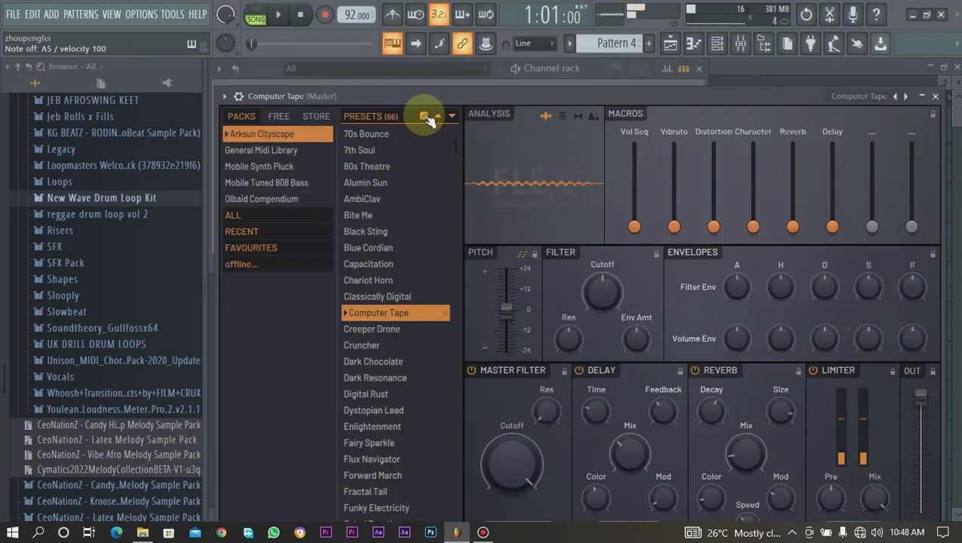
key("b")
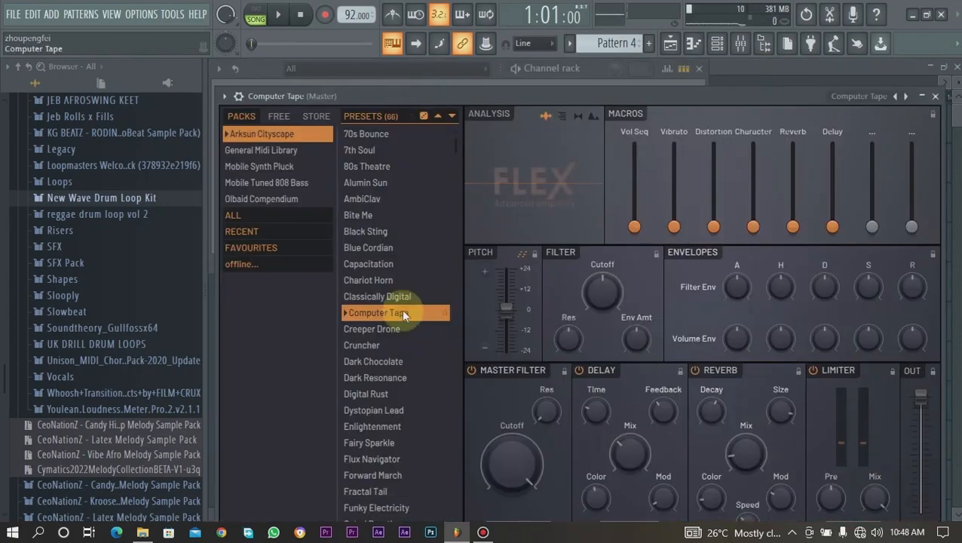
key("n")
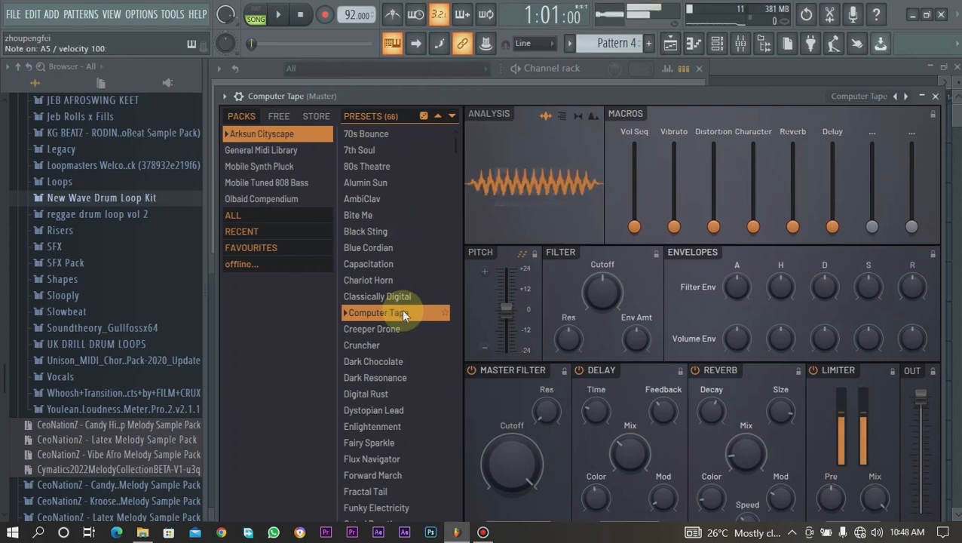
Stop the playback auditioning the new Sytrus synth and check its channel in the channel rack.
left_click(754, 63)
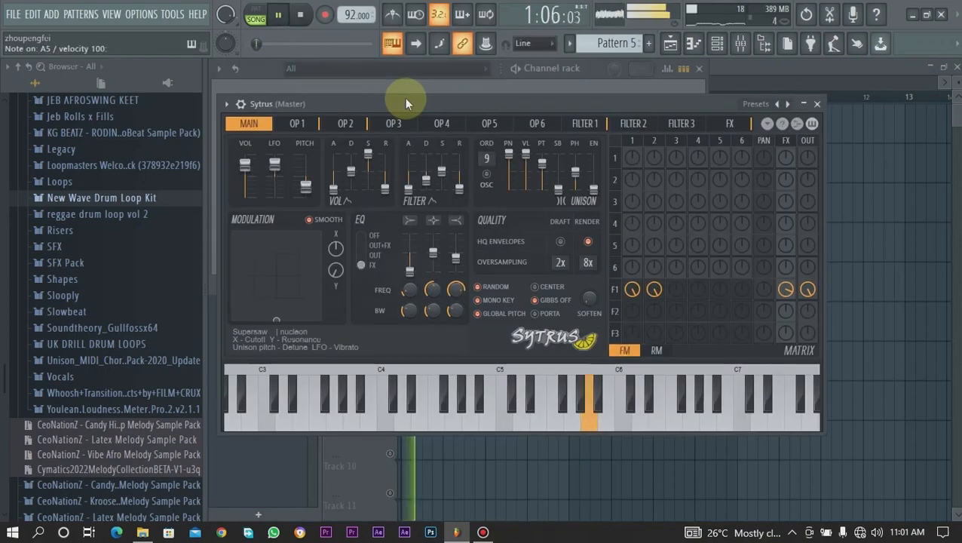
key("space")
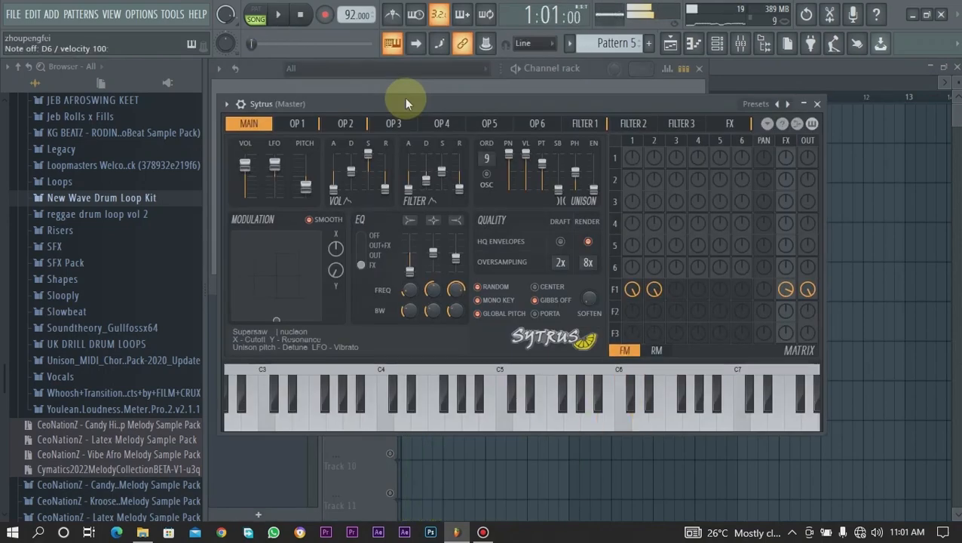
left_click(762, 88)
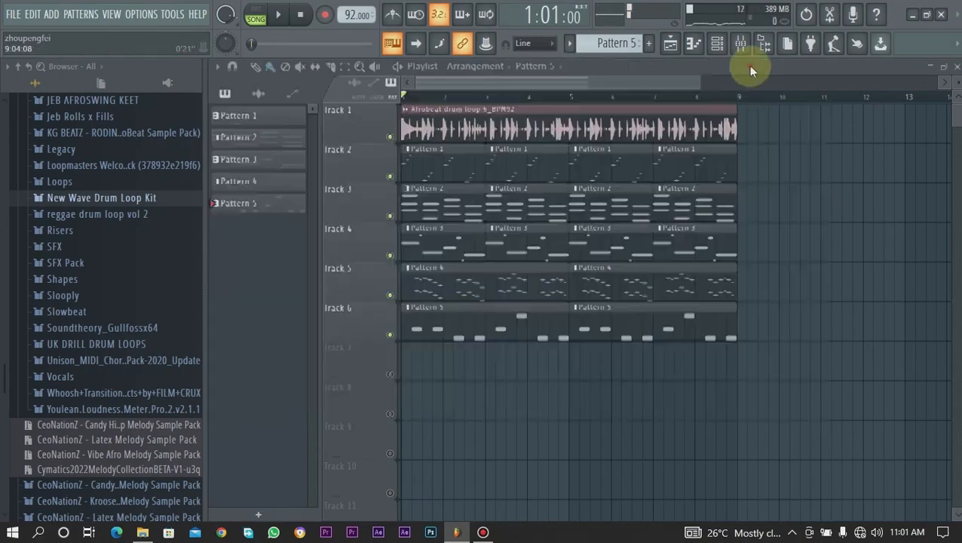
left_click(717, 46)
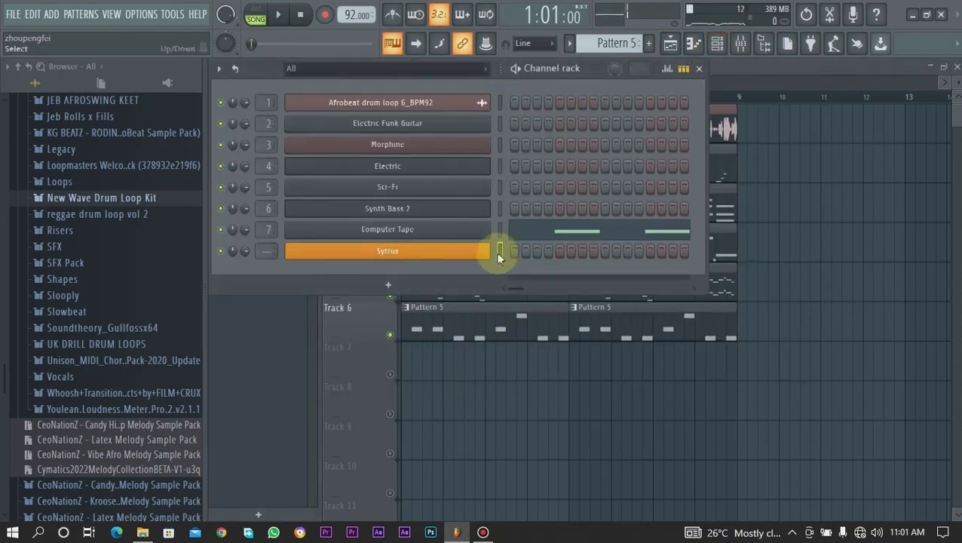
left_click(735, 67)
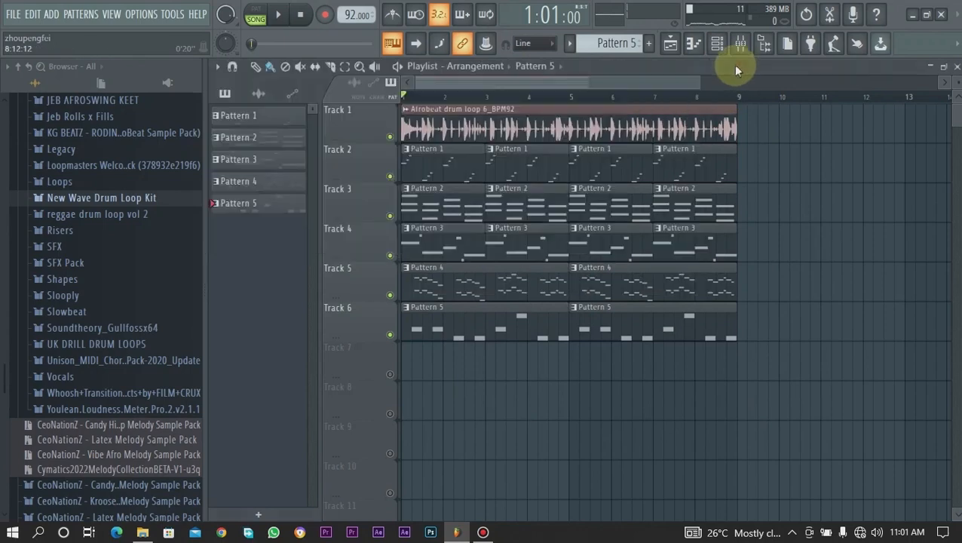
Create Pattern 6, place it at bar 1 of Track 7, solo that track and open the pattern's notes.
left_click(653, 44)
left_click(678, 60)
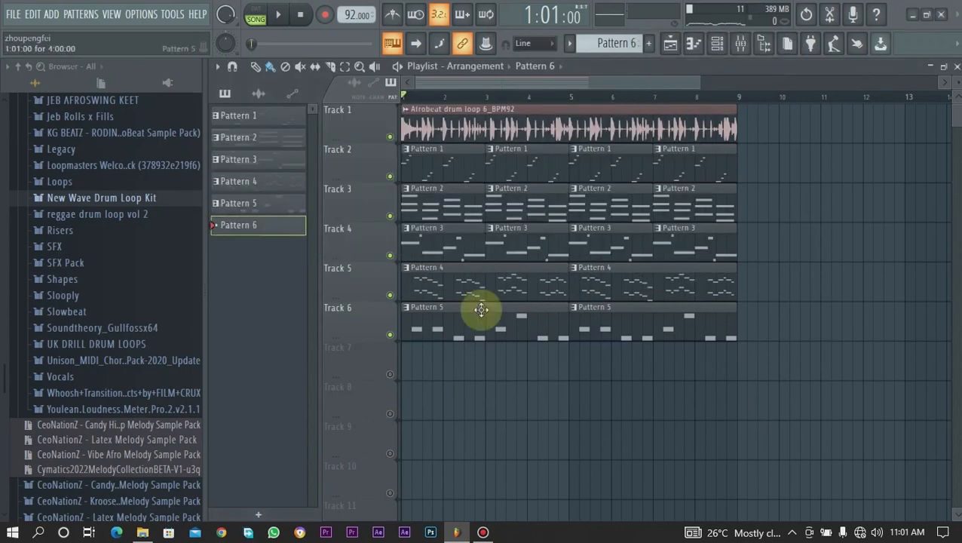
right_click(390, 374)
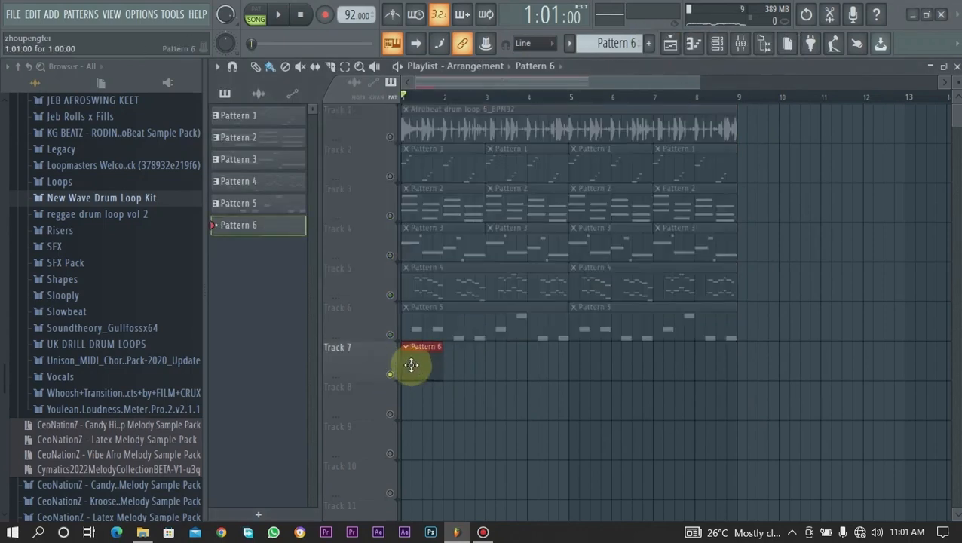
double_click(415, 362)
Play back the Sytrus melody in the piano roll, select all its notes and adjust their lengths together.
key("space")
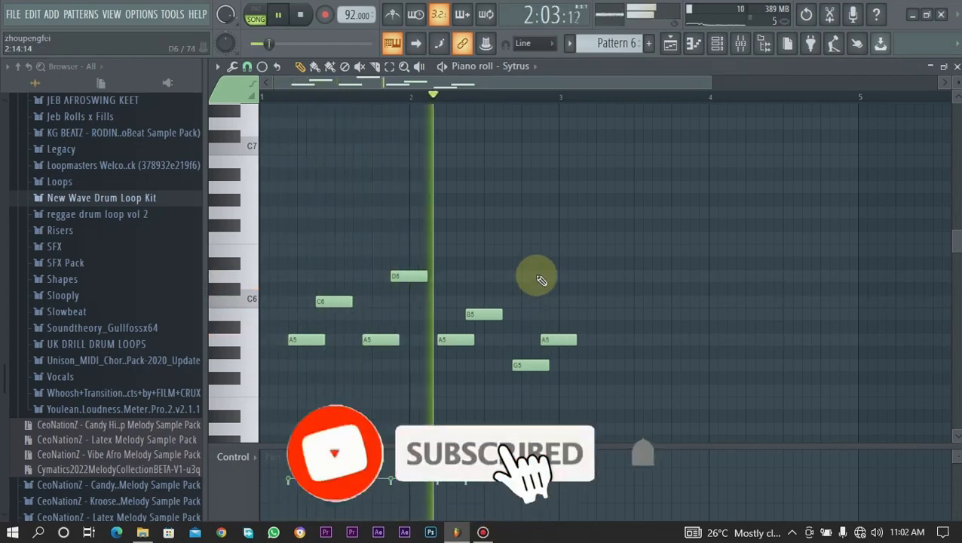
key("ctrl+a")
left_click_drag(500, 315, 485, 316)
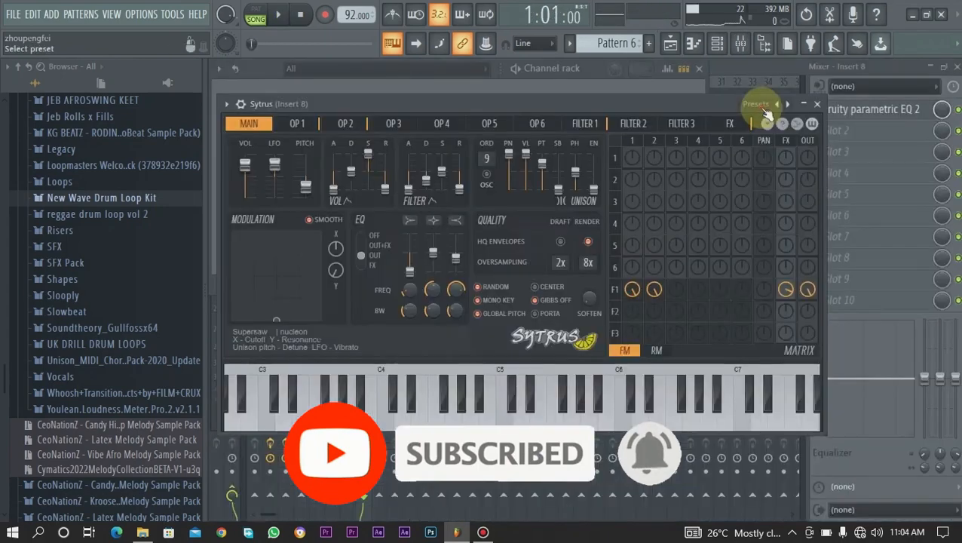
Audition Sytrus presets during playback, settle on Mando and check the levels in the mixer before stopping.
left_click(760, 103)
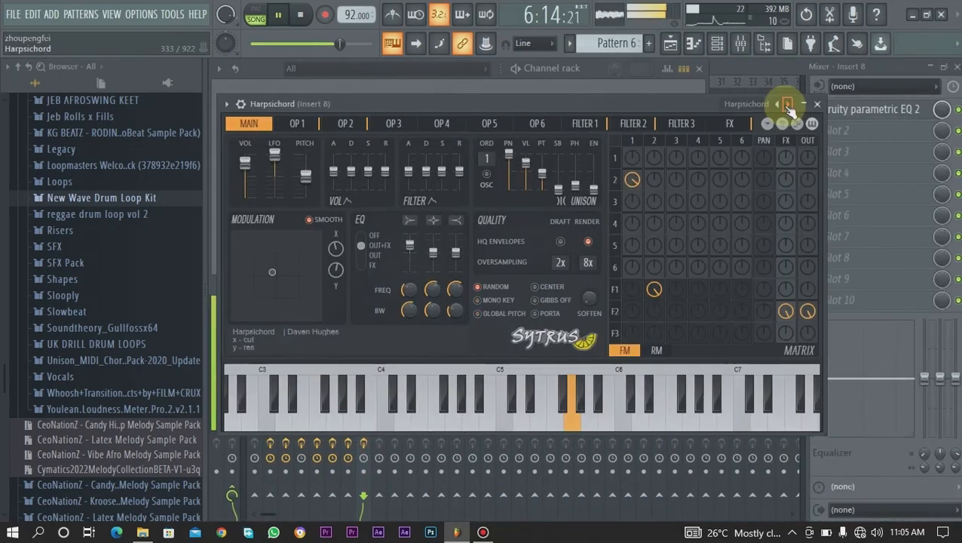
left_click(788, 104)
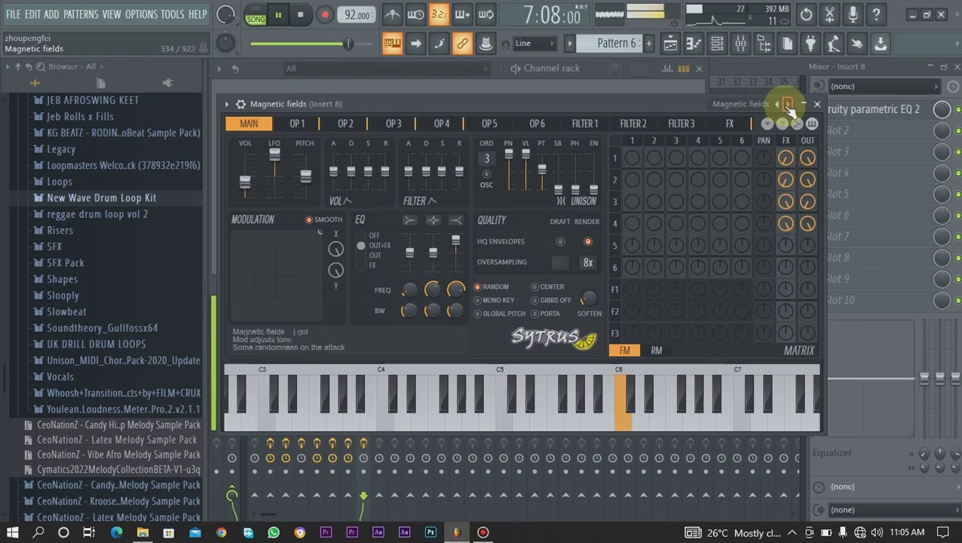
left_click(789, 104)
left_click(788, 104)
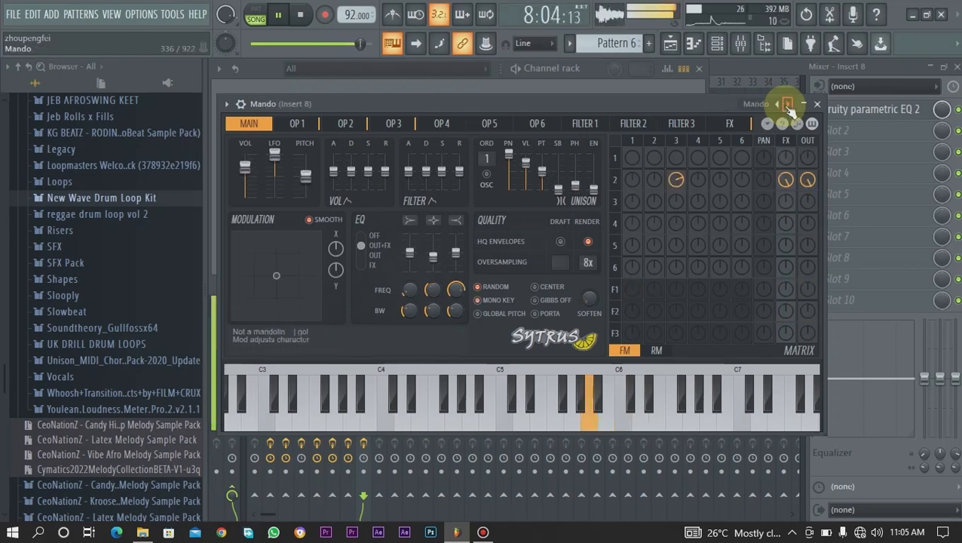
left_click(788, 104)
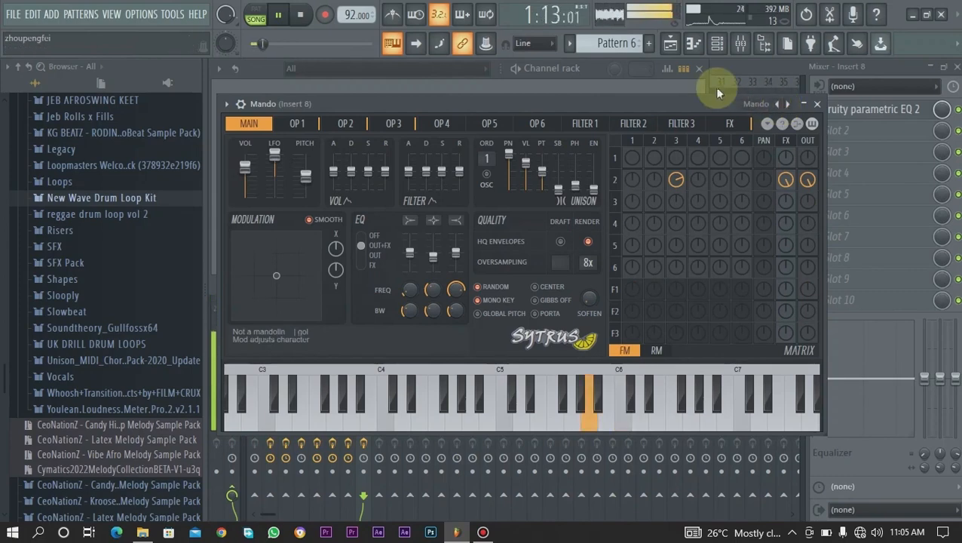
left_click(746, 72)
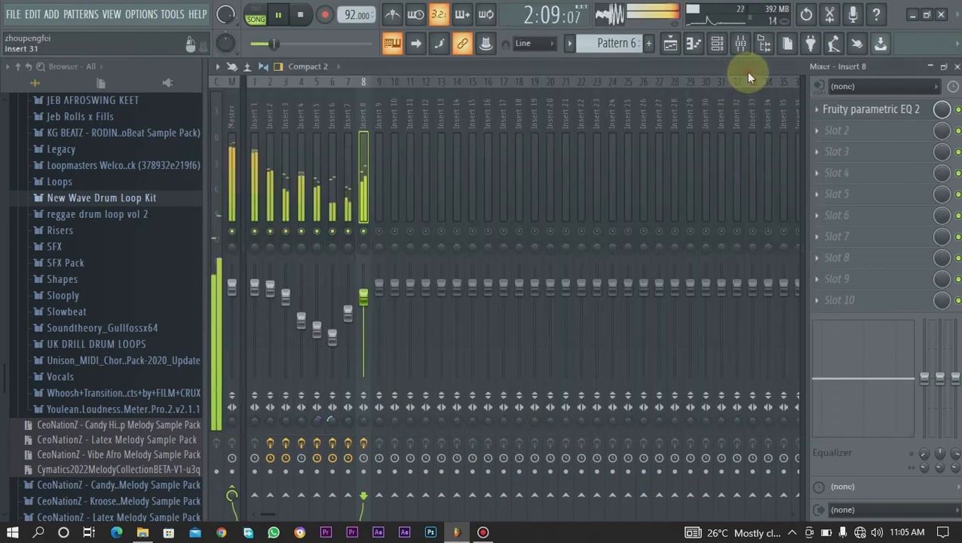
key("space")
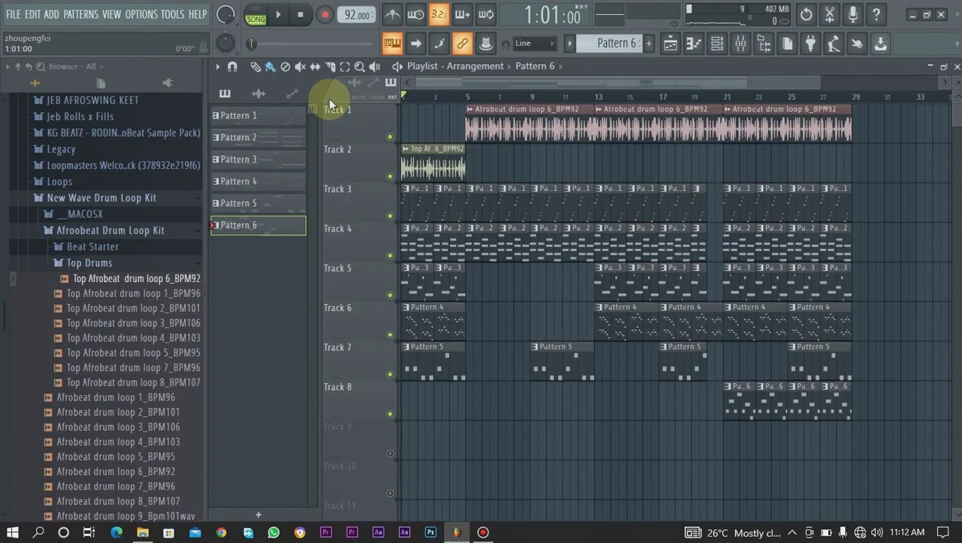
Play back the full arrangement from bar 1 to its end near bar 29.
key("space")
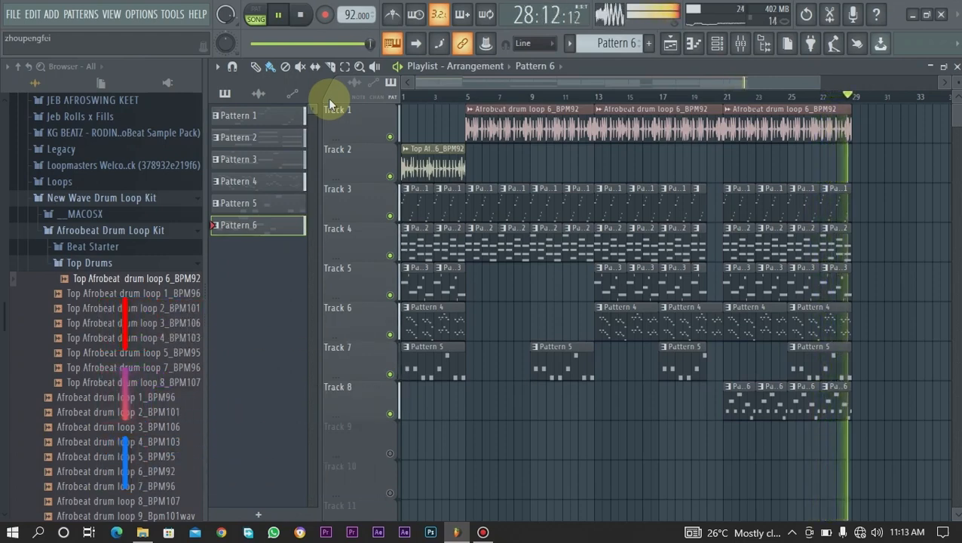
key("space")
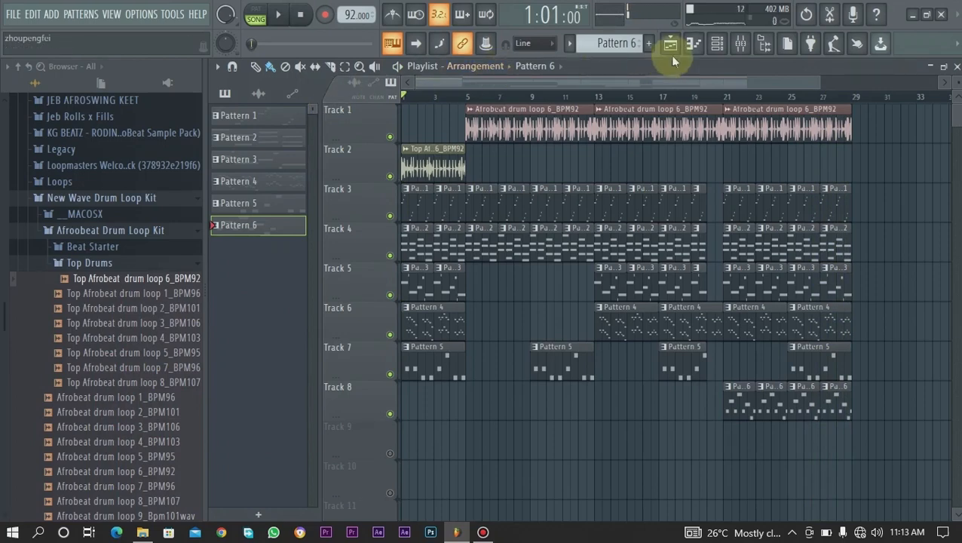
Open the Electric Funk Guitar channel and look through the FLEX guitar presets.
left_click(718, 45)
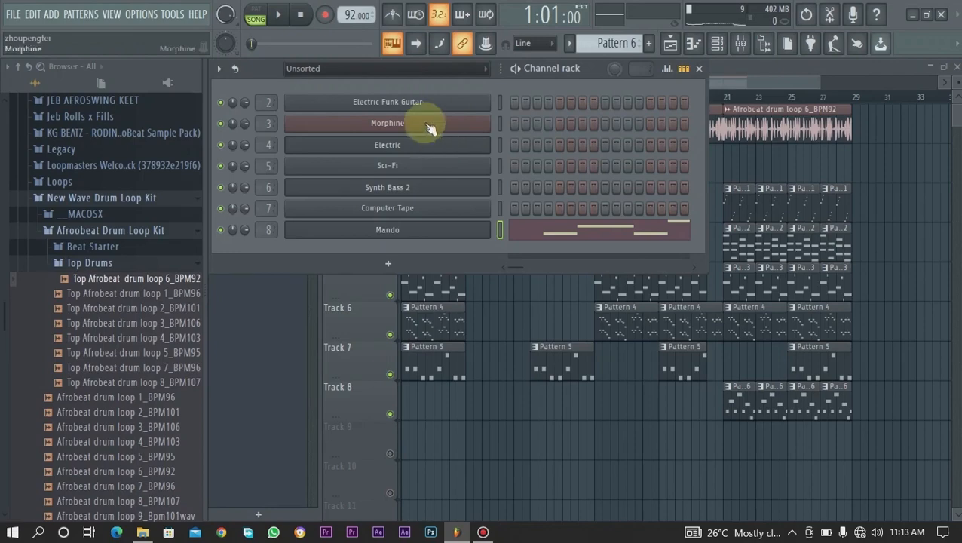
left_click(407, 103)
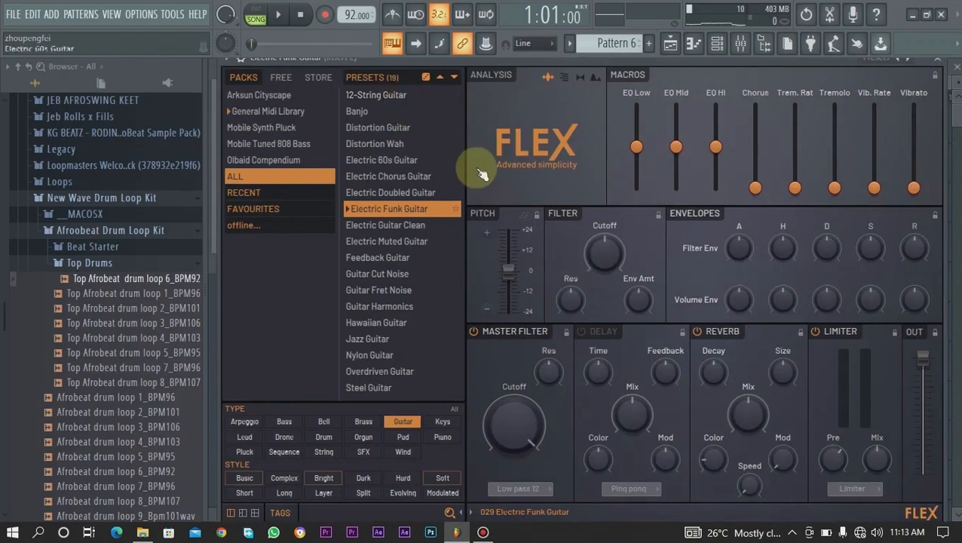
left_click(940, 60)
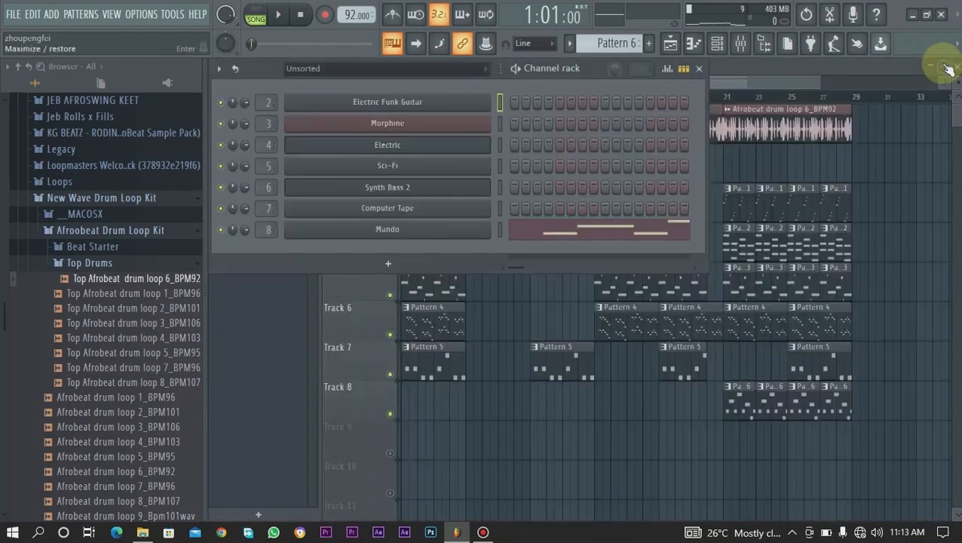
left_click(416, 101)
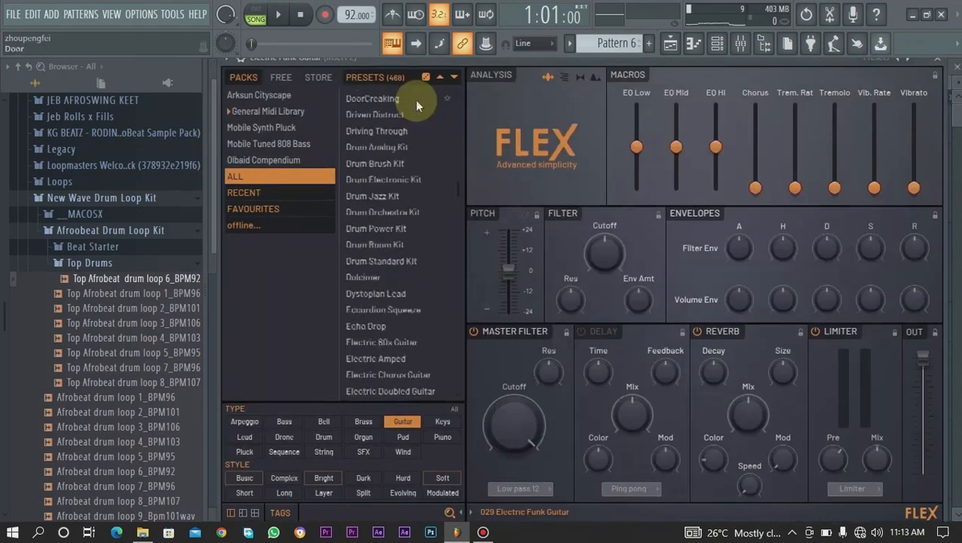
left_click(942, 66)
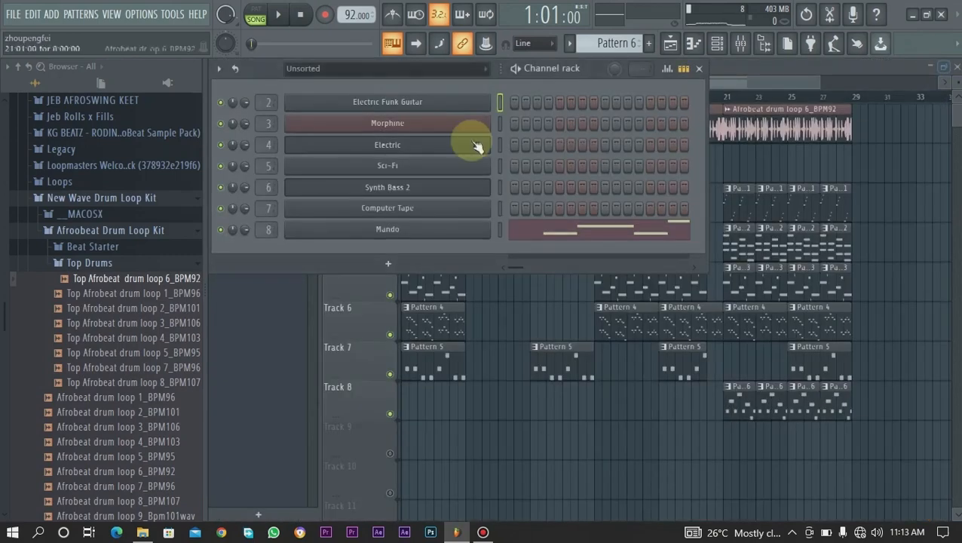
Open the Morphine channel and load the program LED Acidsynth NUC.
left_click(439, 127)
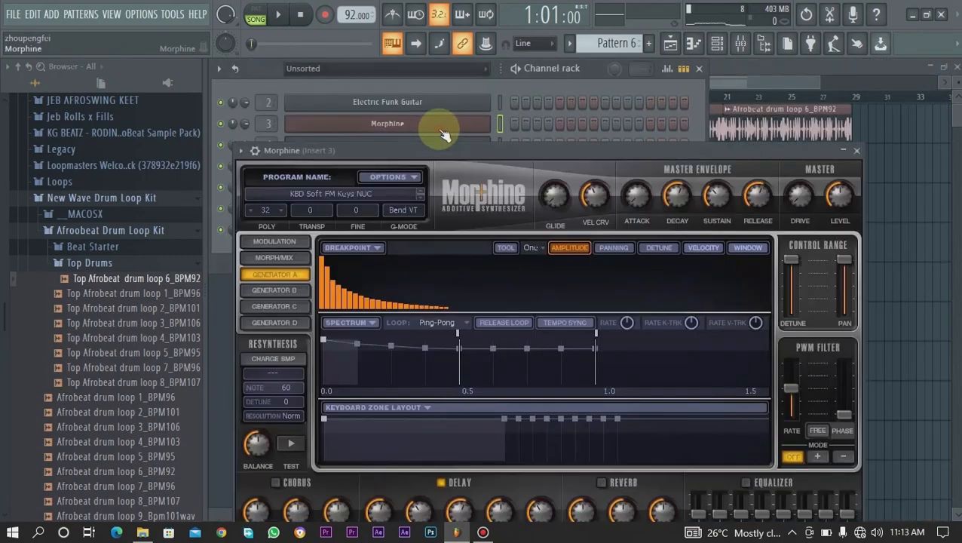
left_click(361, 193)
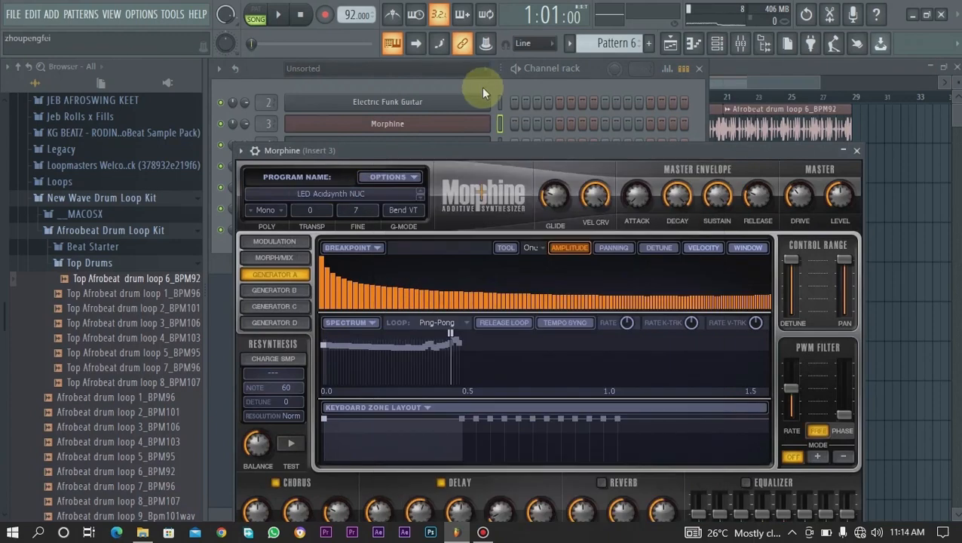
left_click(481, 87)
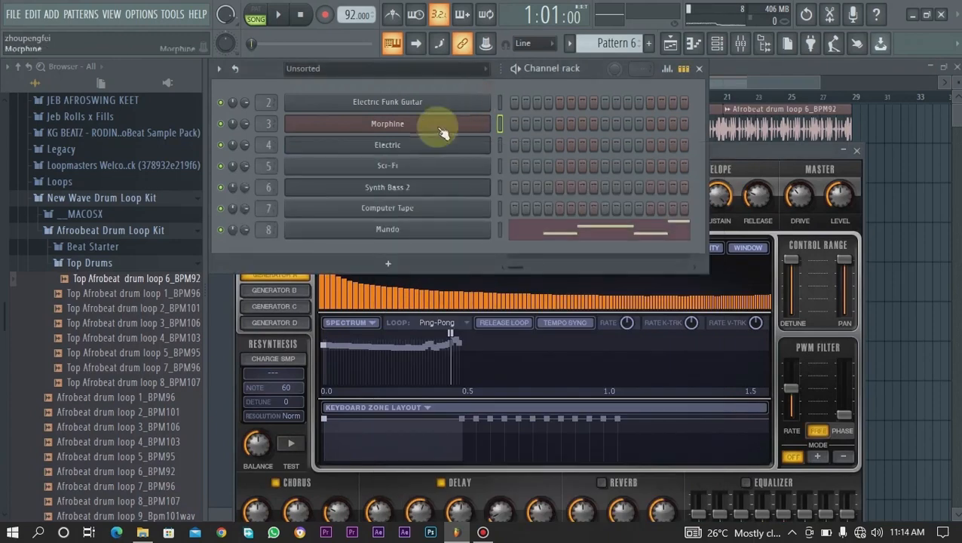
Look at the Sytrus settings of the Electric and Mando channels and the list of instruments available for a new channel.
left_click(402, 150)
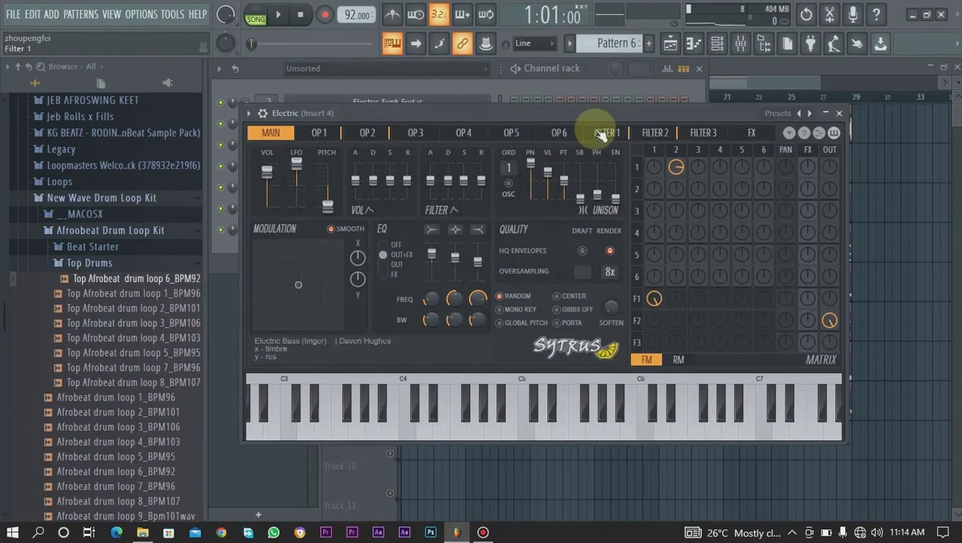
left_click(561, 88)
left_click(411, 230)
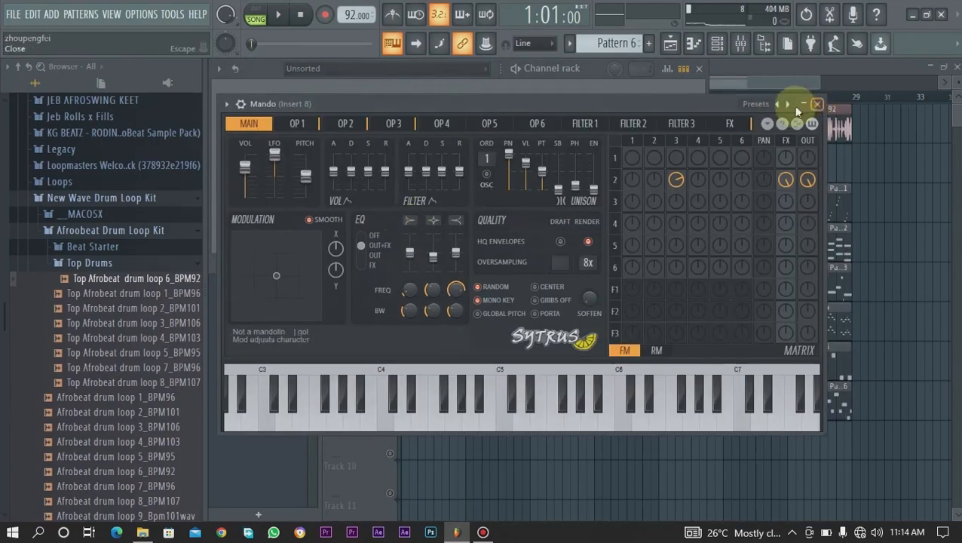
left_click(817, 103)
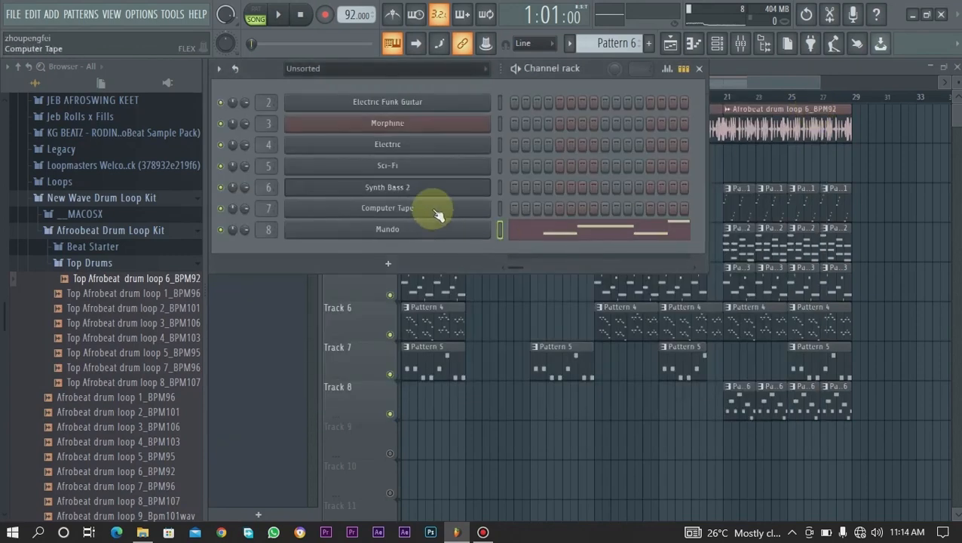
left_click(402, 259)
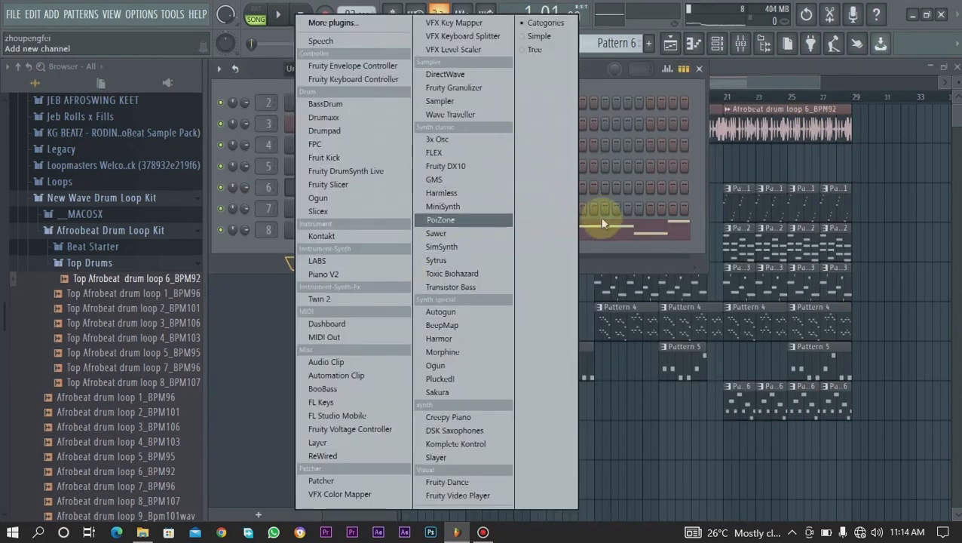
left_click(608, 253)
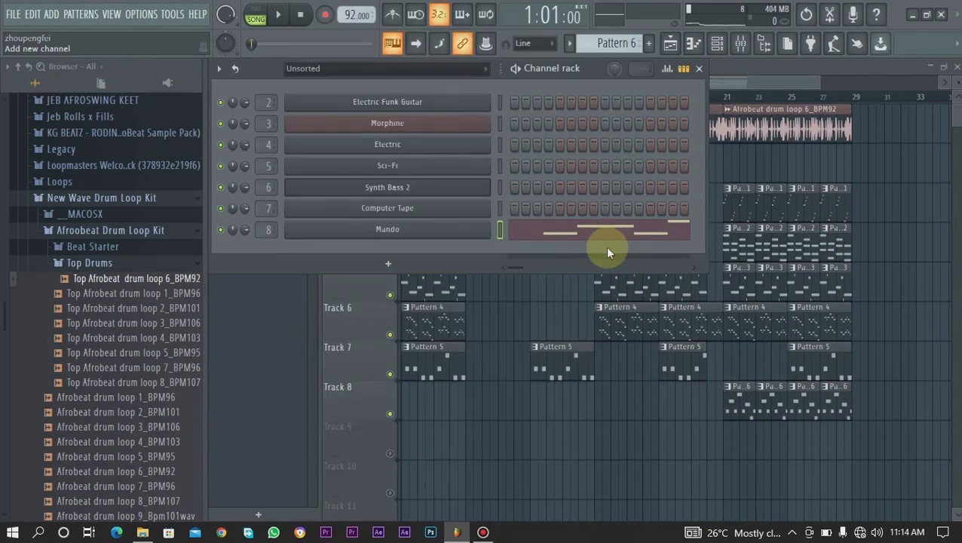
Examine the effect chains on mixer Inserts 1, 2, 3 and 5, and return to the playlist arrangement.
key("F9")
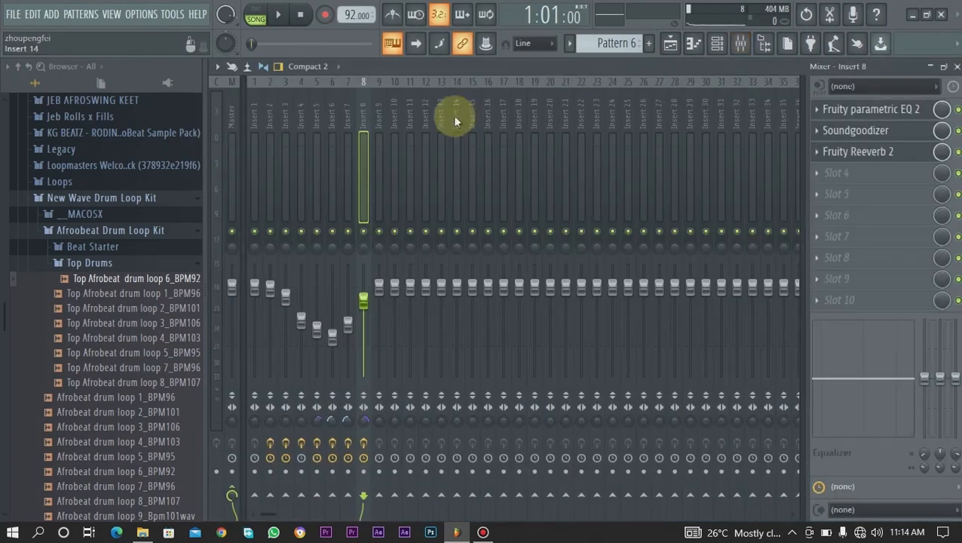
left_click(257, 191)
left_click(271, 190)
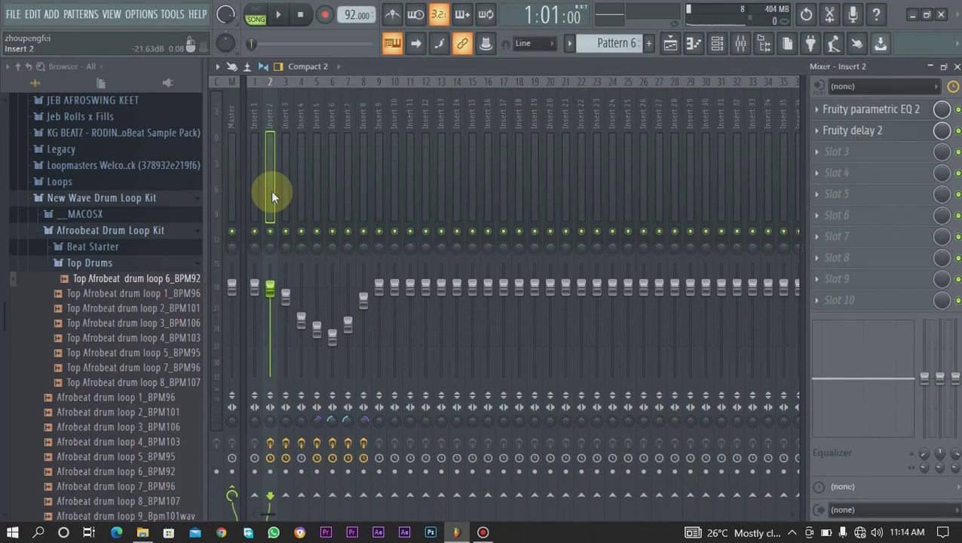
left_click(285, 187)
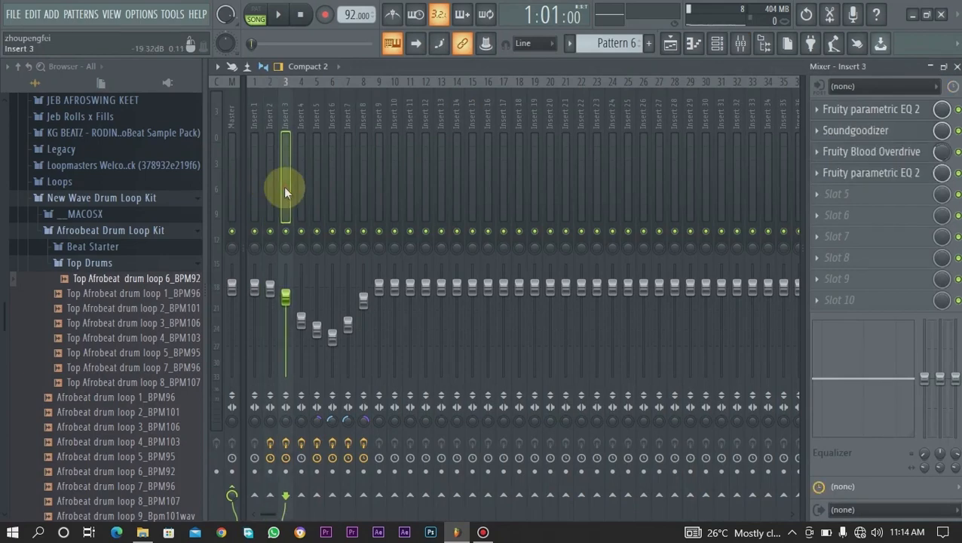
left_click(313, 186)
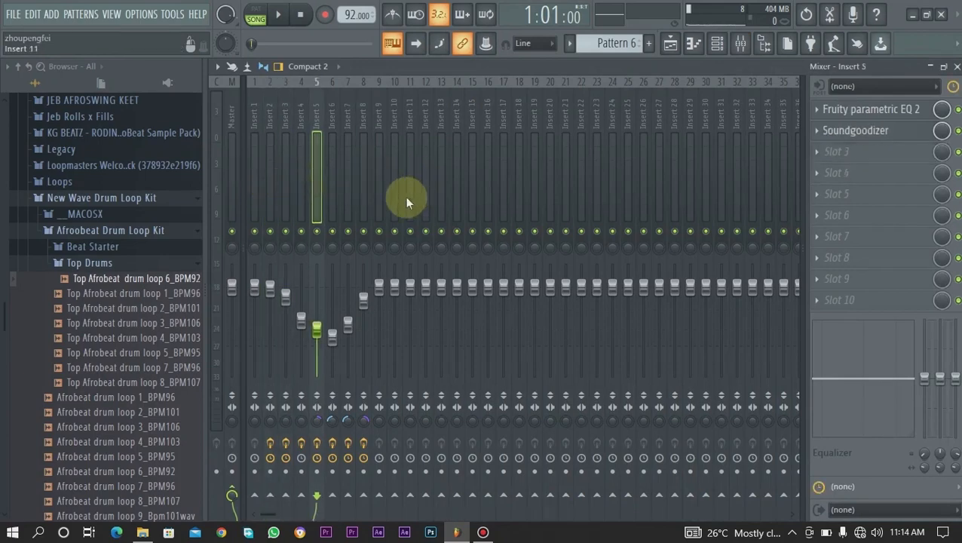
left_click(670, 46)
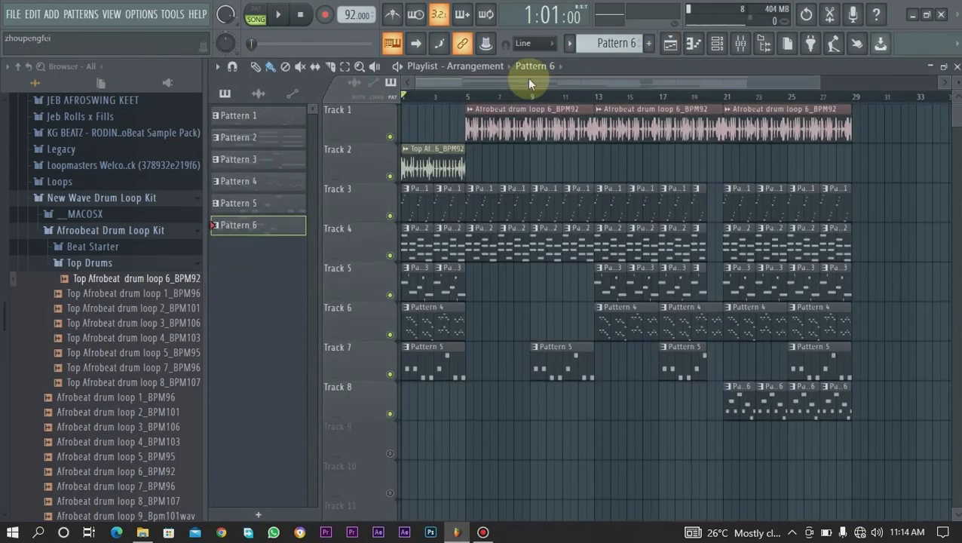
left_click(670, 45)
left_click(671, 46)
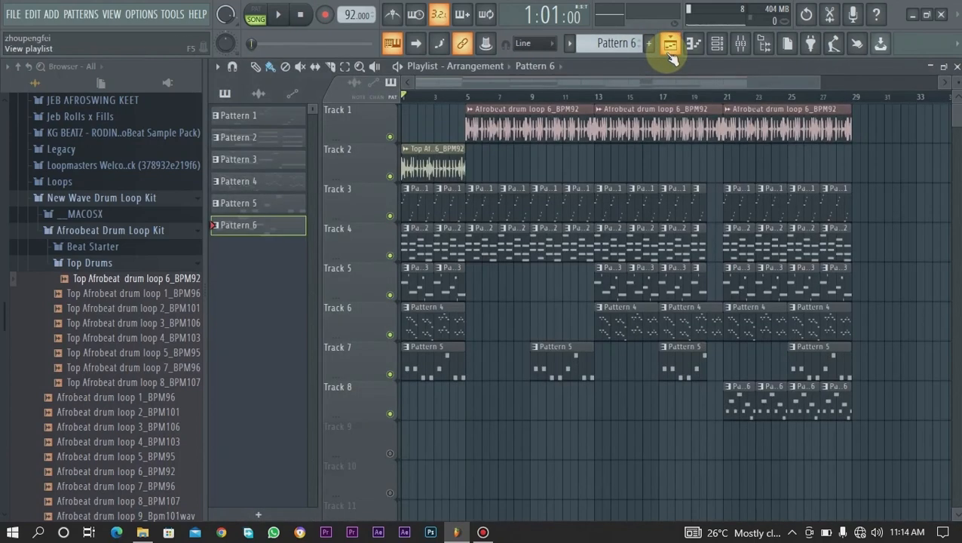